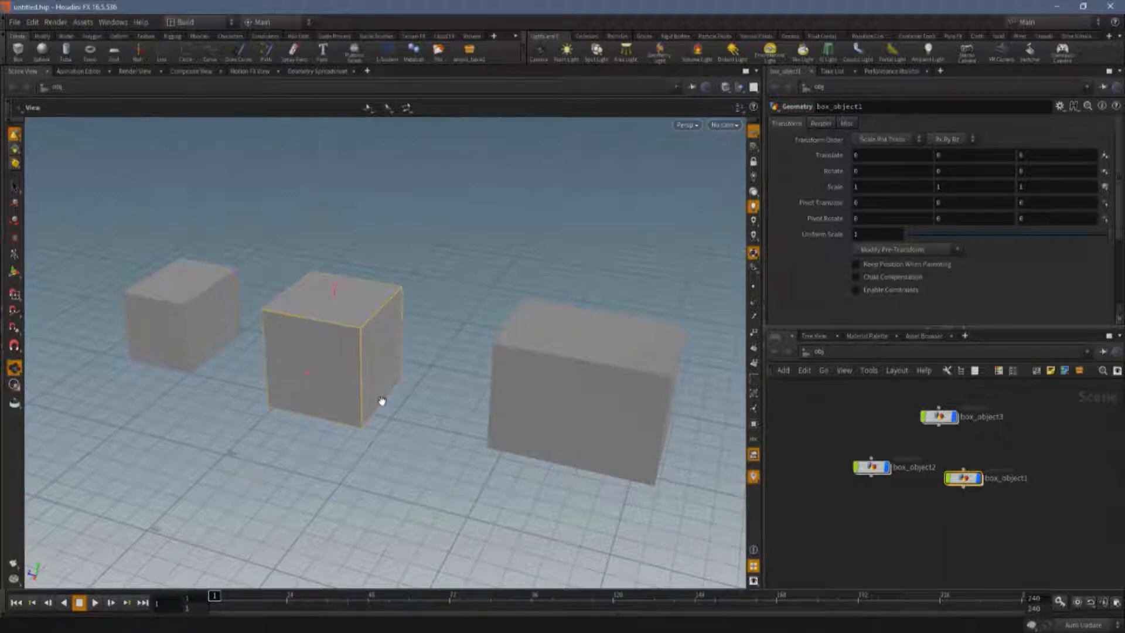
Tumble the viewport camera around the three boxes to view them from different angles.
drag(382, 401, 365, 367)
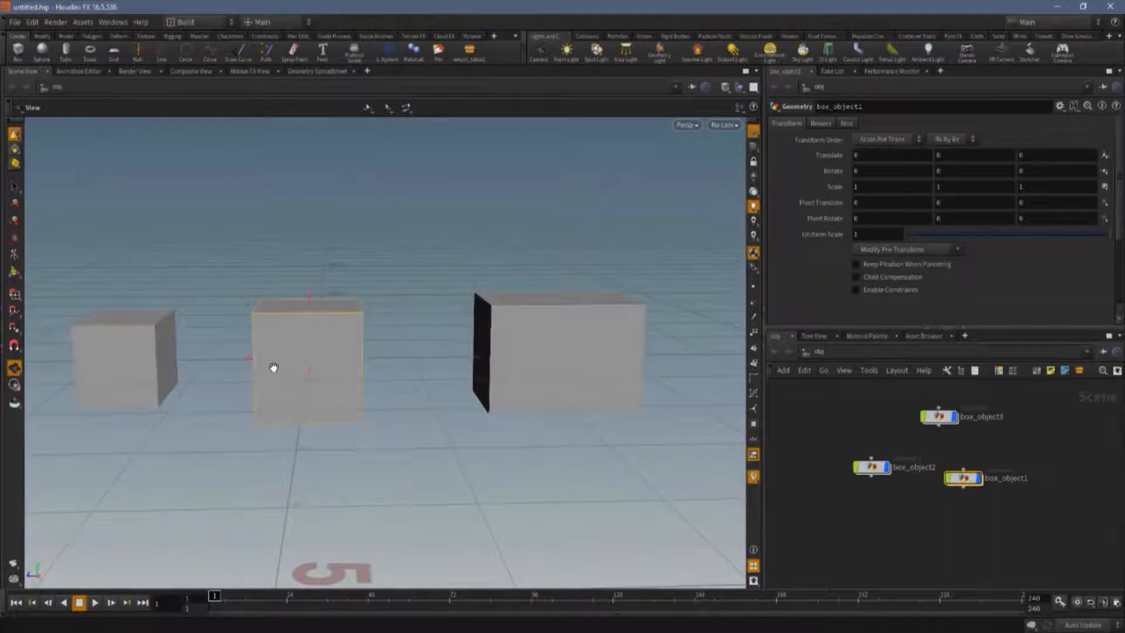
drag(273, 367, 355, 394)
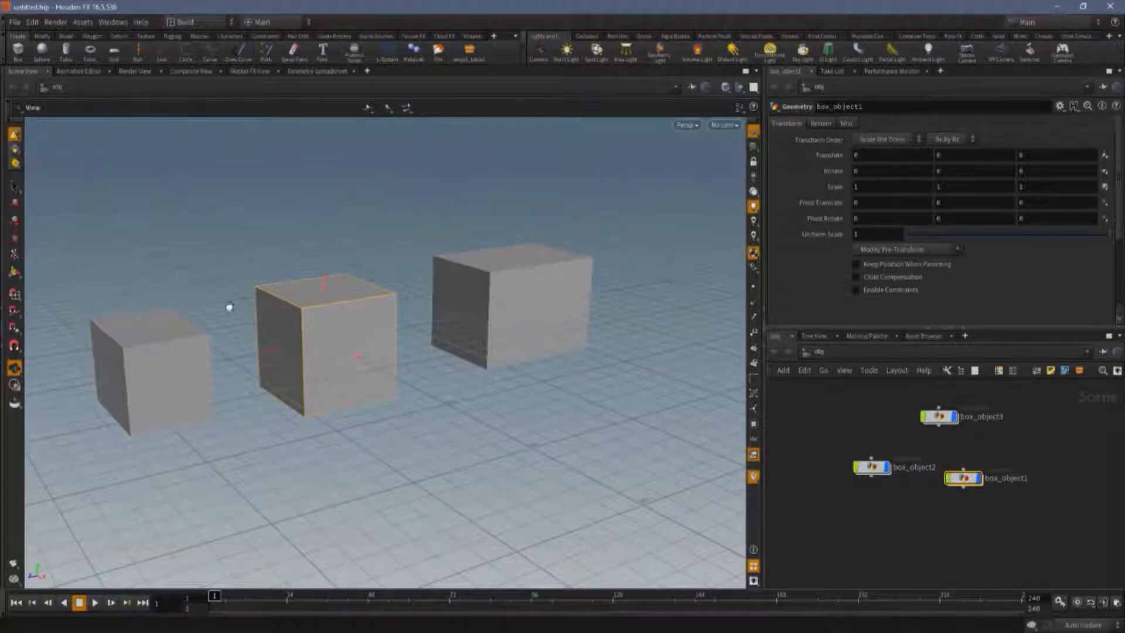
middle_drag(54, 154, 148, 251)
middle_drag(526, 292, 666, 397)
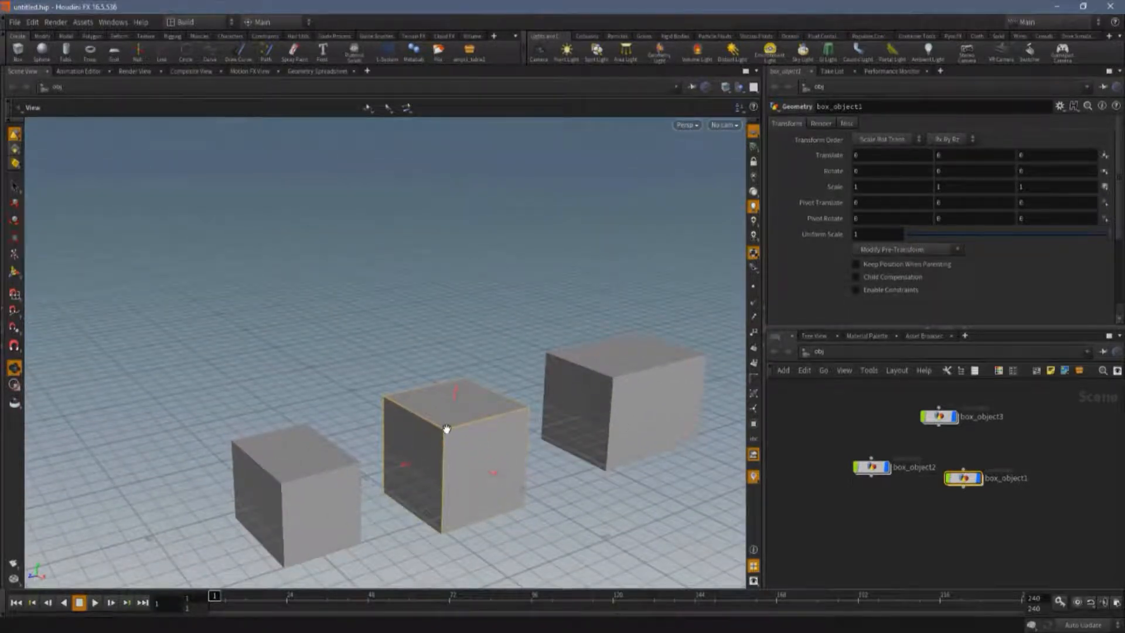
middle_drag(446, 429, 246, 427)
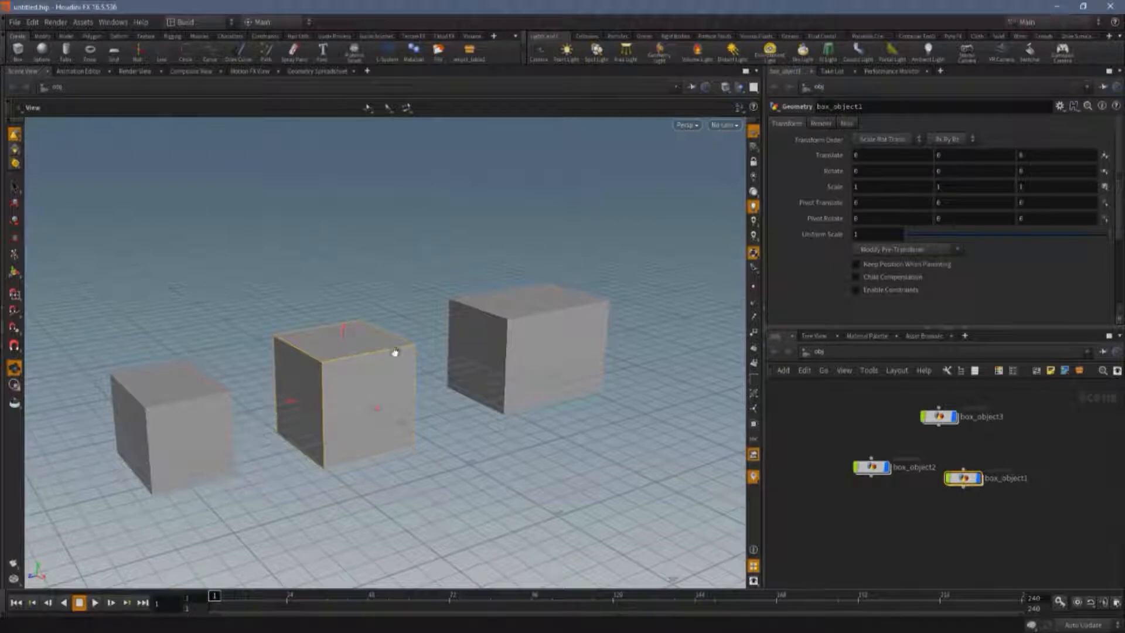
Pan and dolly the viewport to examine the boxes from closer and farther distances.
right_drag(502, 323, 530, 9)
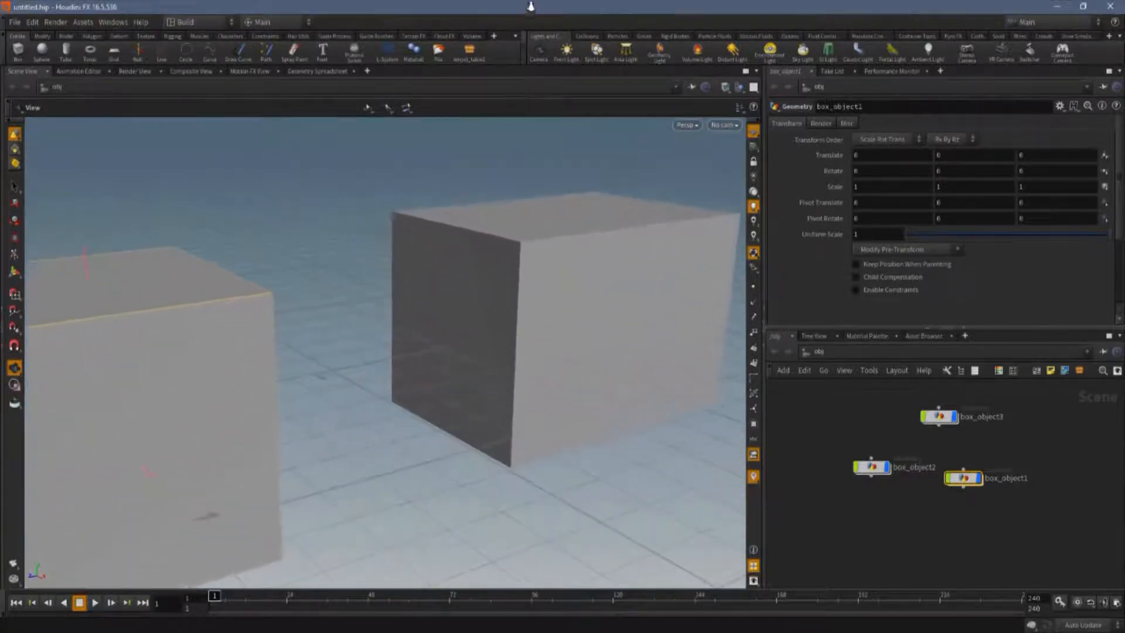
right_drag(510, 308, 579, 484)
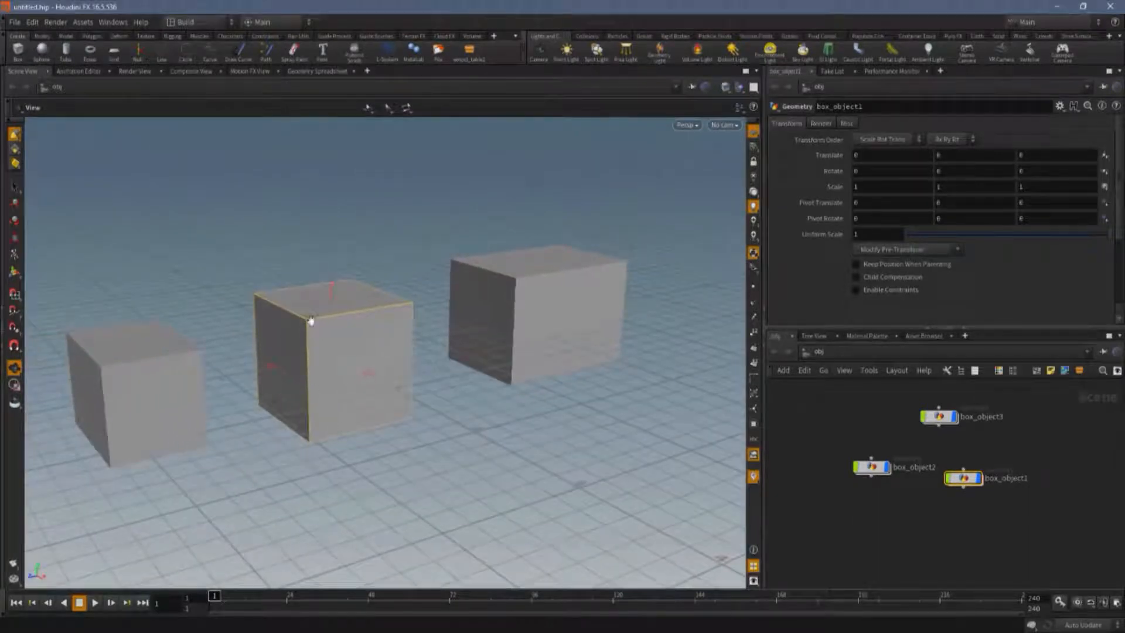
right_drag(305, 326, 271, 2)
right_drag(298, 321, 300, 540)
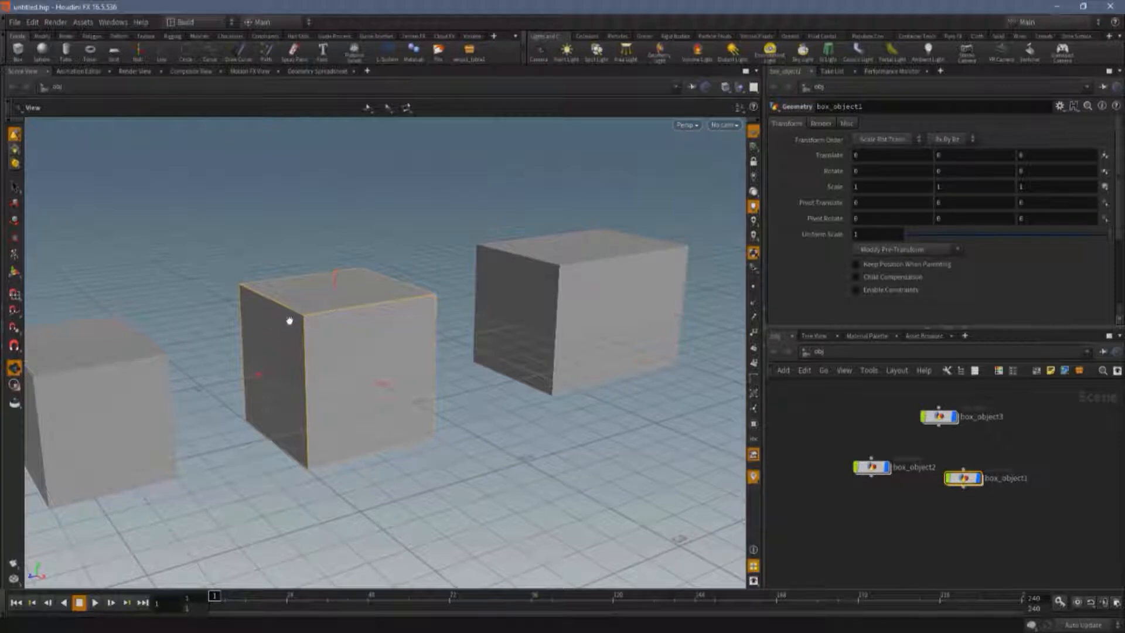
right_drag(299, 317, 127, 404)
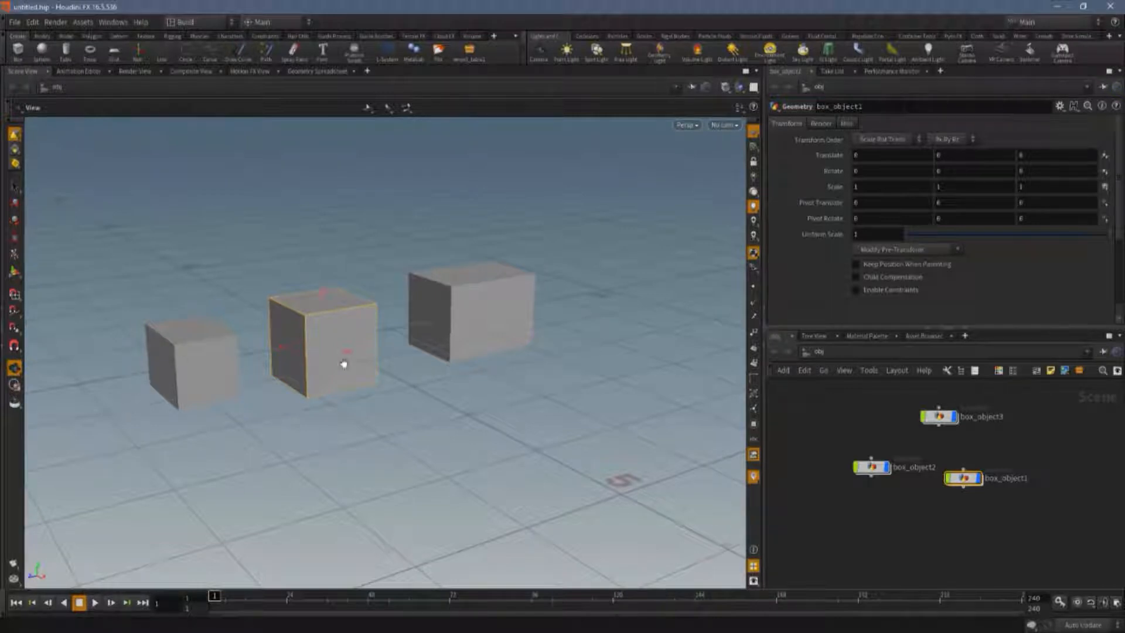
drag(198, 392, 338, 385)
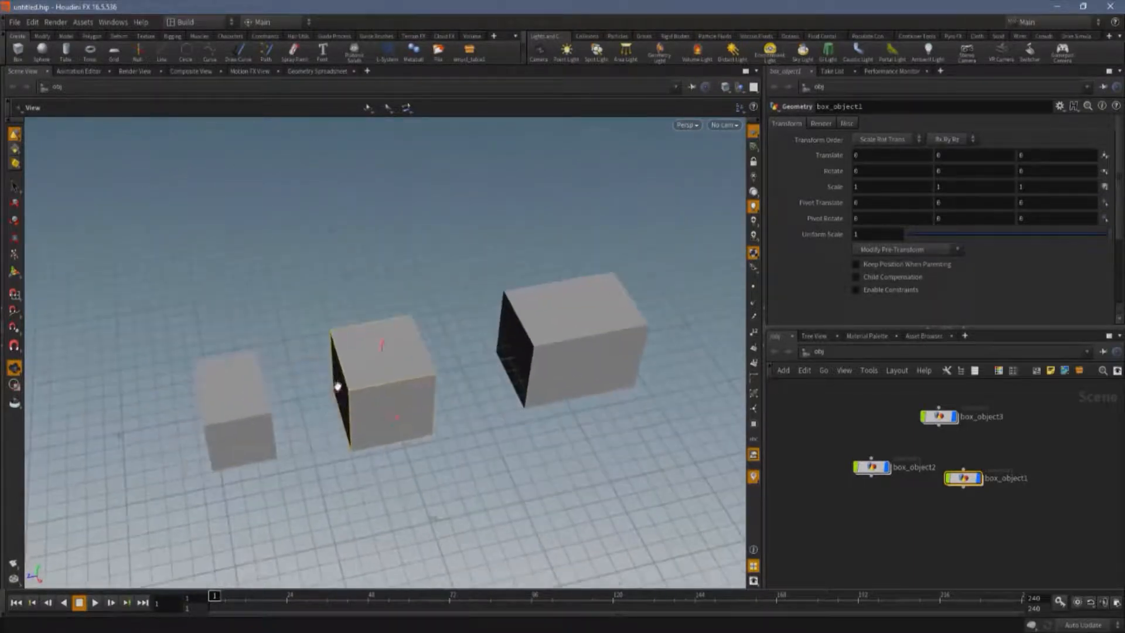
drag(485, 426, 522, 464)
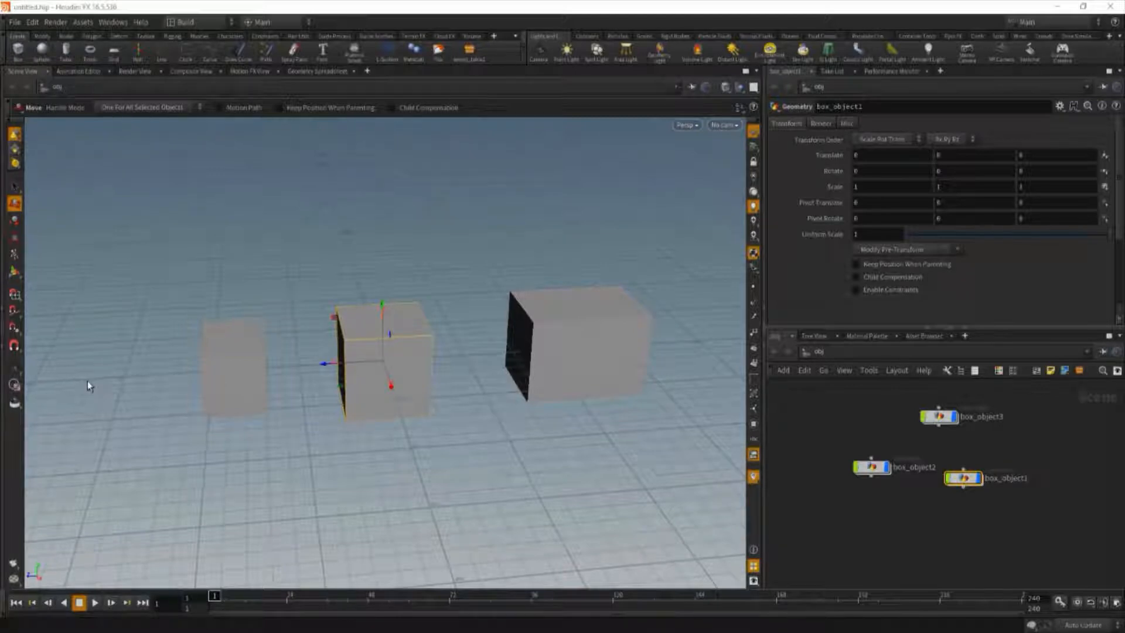
Activate the Rotate tool on the selected middle box, then return to the View tool.
click(15, 369)
click(14, 220)
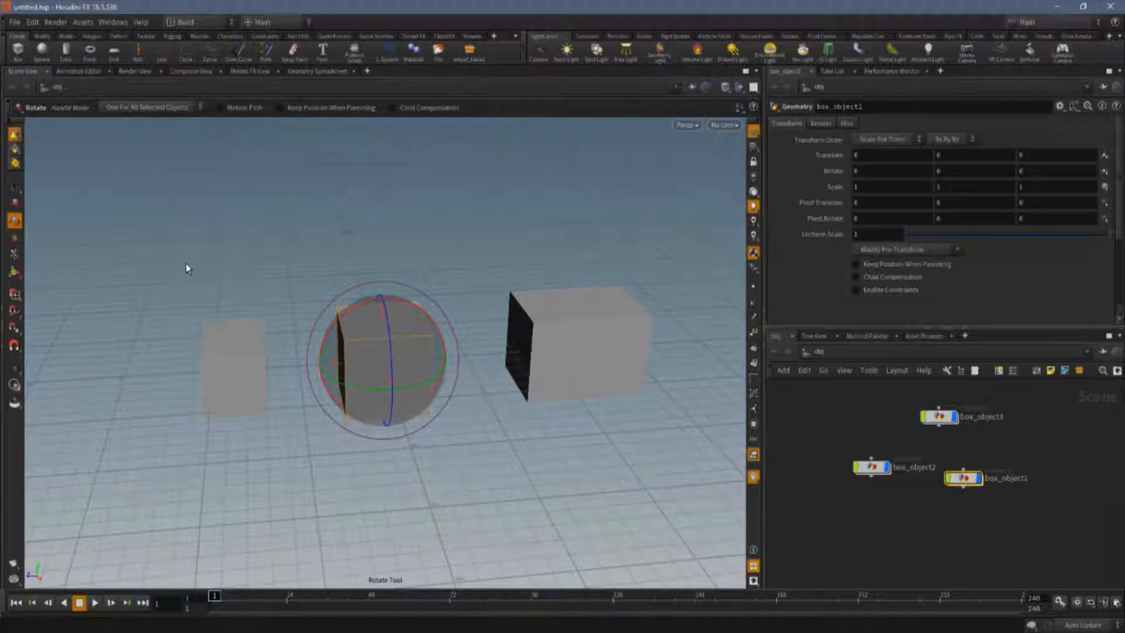
key(Escape)
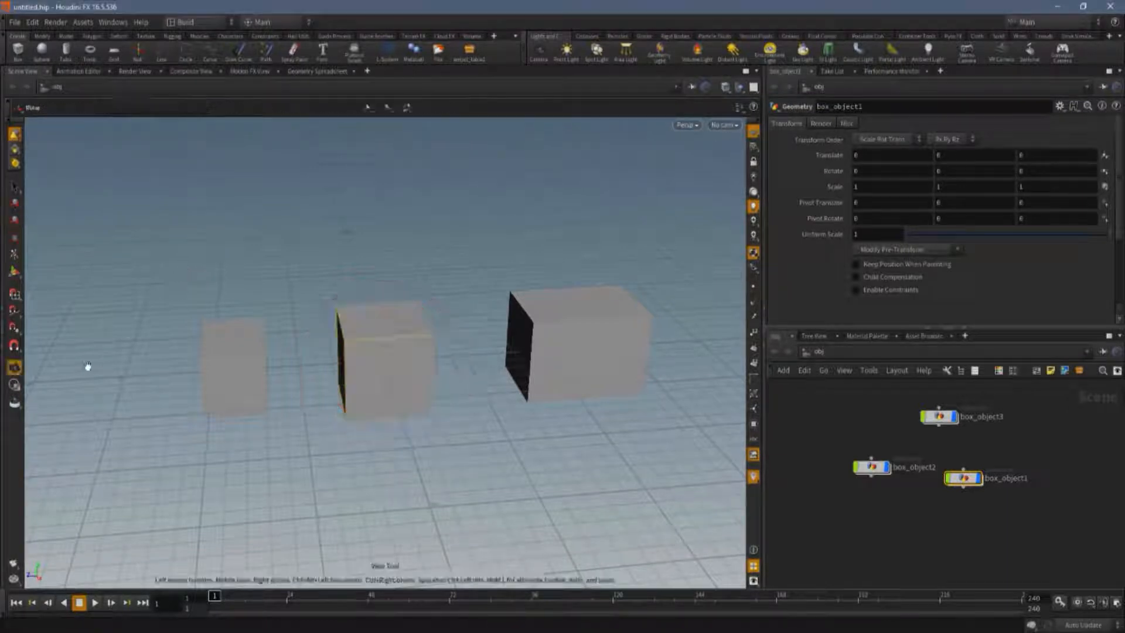
Select the middle box with the Select tool, switch to the Move tool, and return to viewing.
click(14, 186)
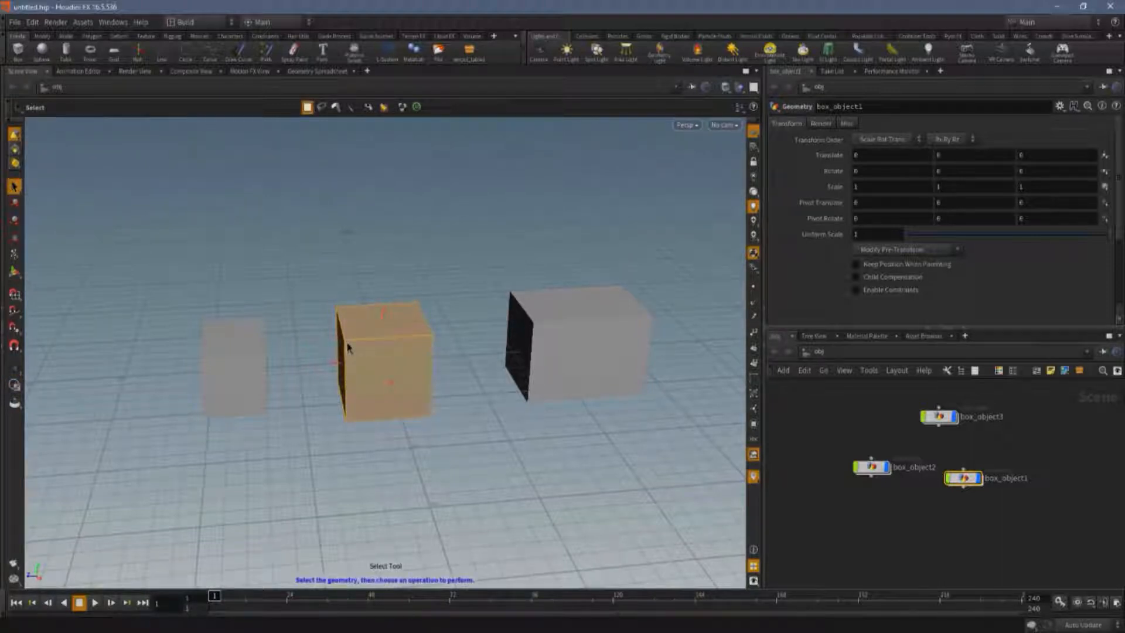
click(348, 347)
key(t)
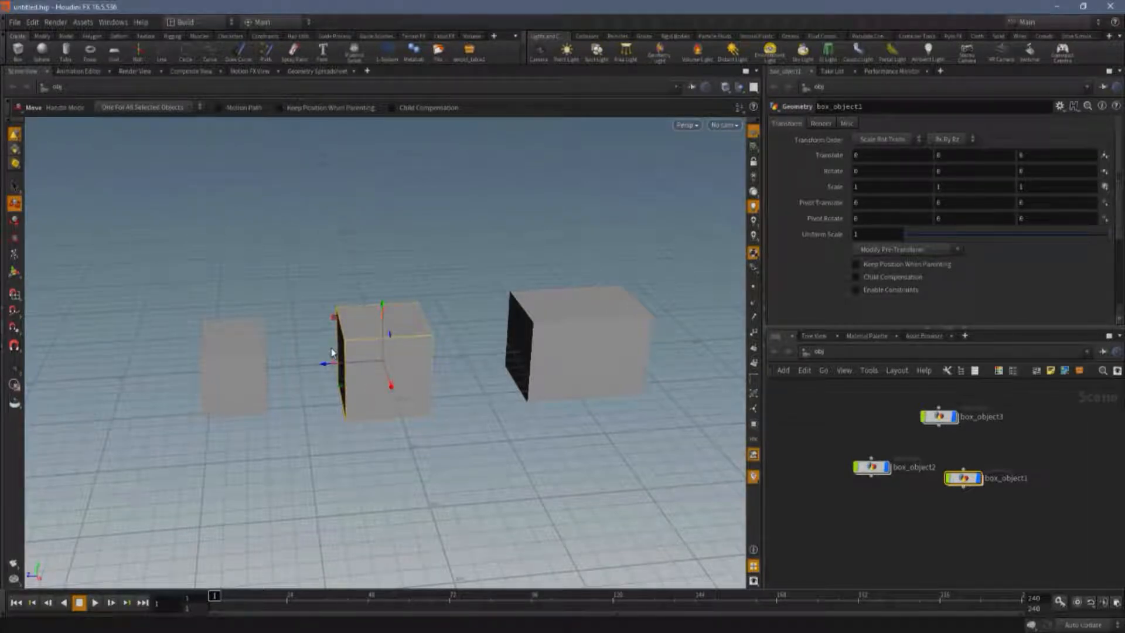
key(Escape)
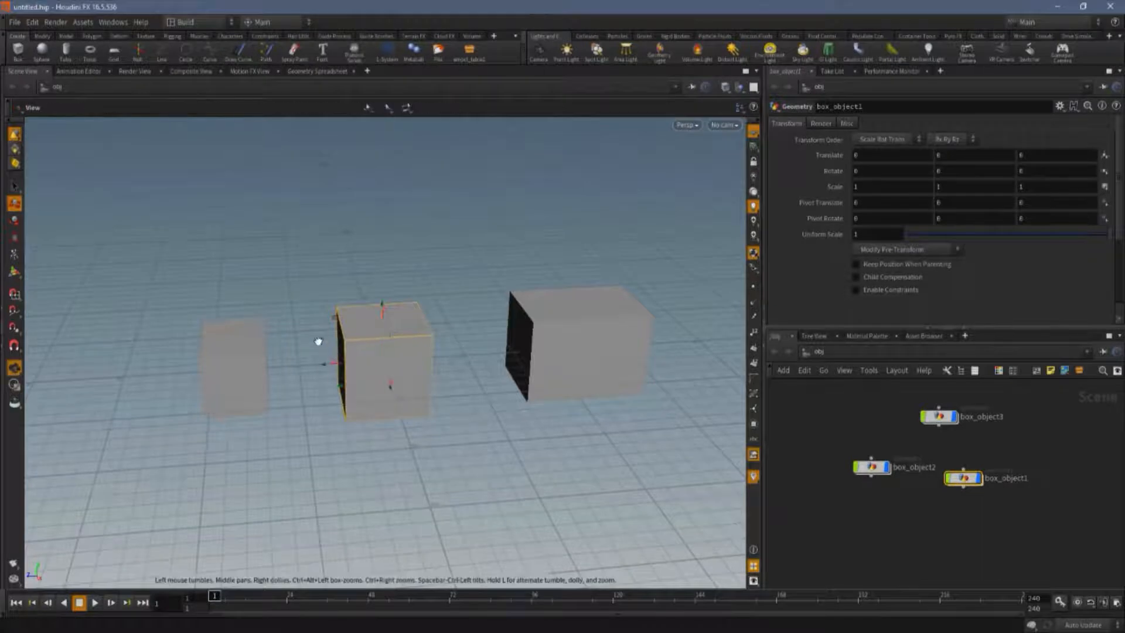
Tumble and dolly around the boxes while toggling between the Move tool and the View tool.
drag(317, 343, 354, 382)
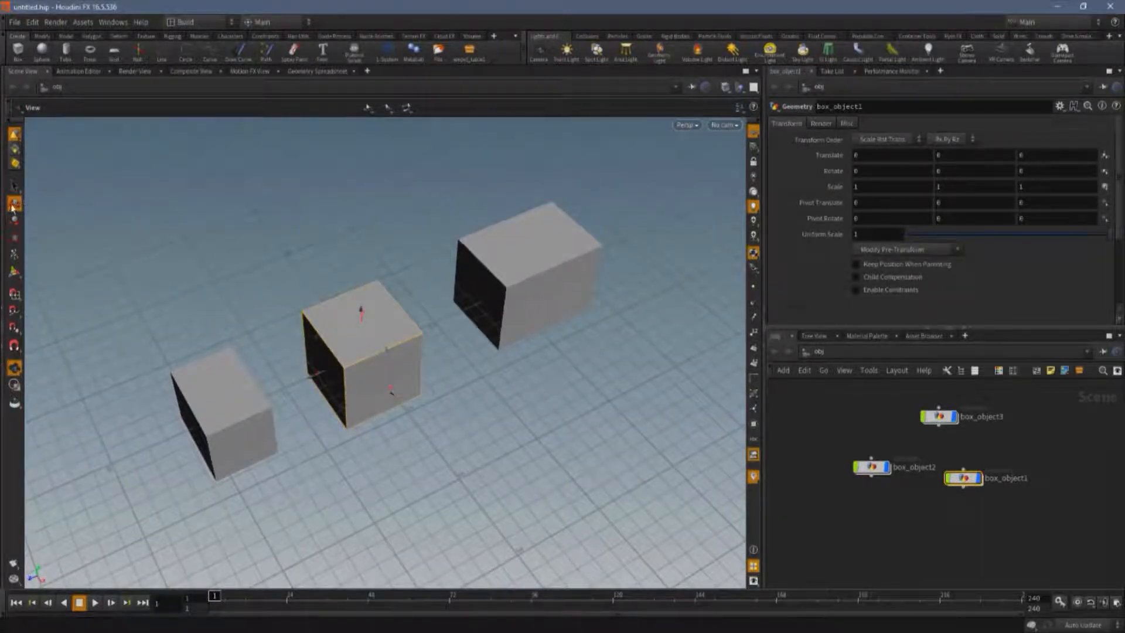
middle_drag(198, 283, 304, 299)
drag(304, 311, 429, 386)
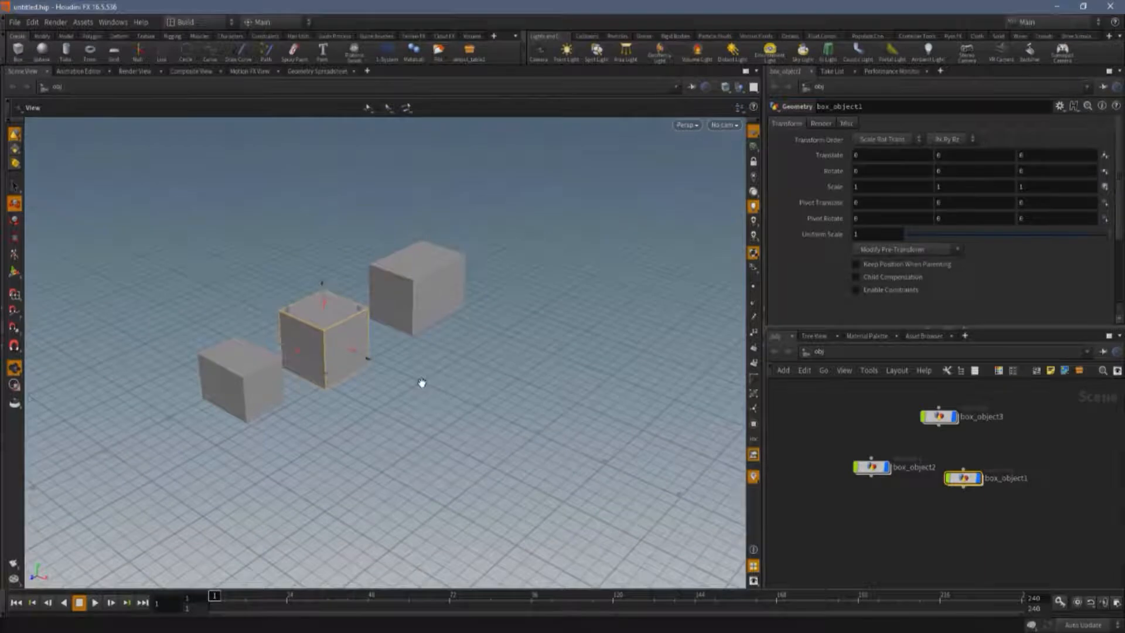
key(t)
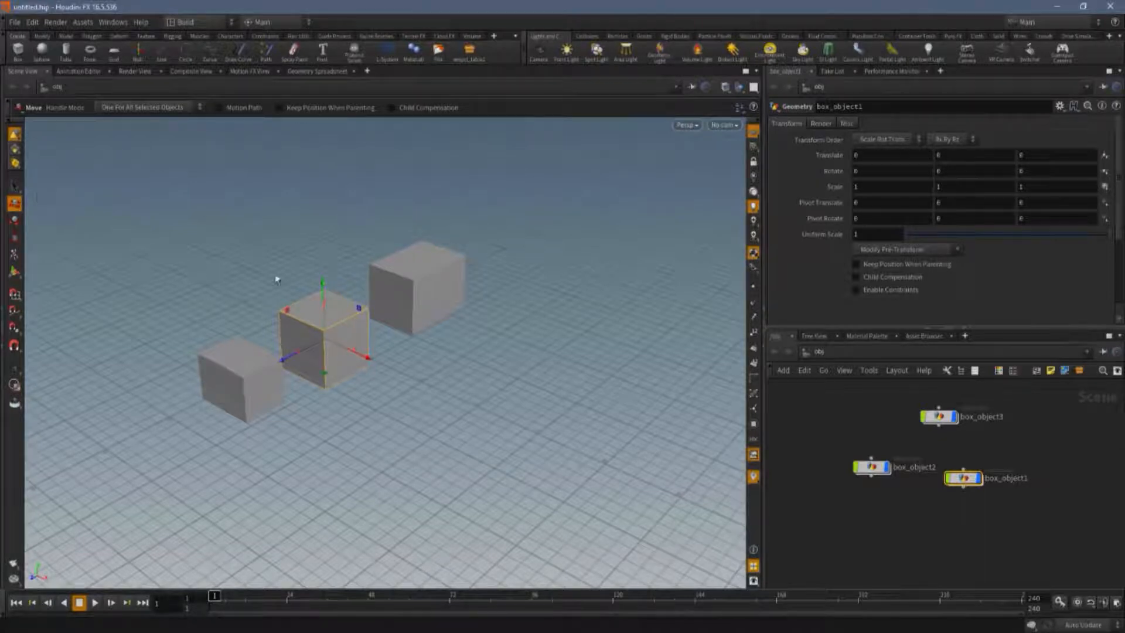
key(Escape)
drag(469, 349, 391, 361)
key(t)
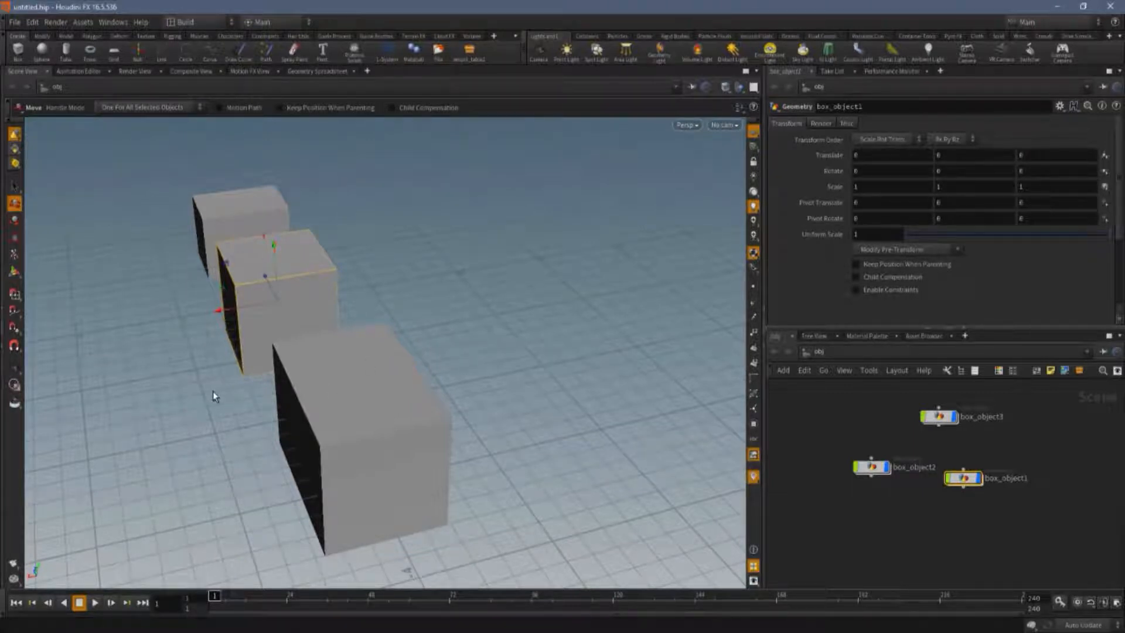
key(Escape)
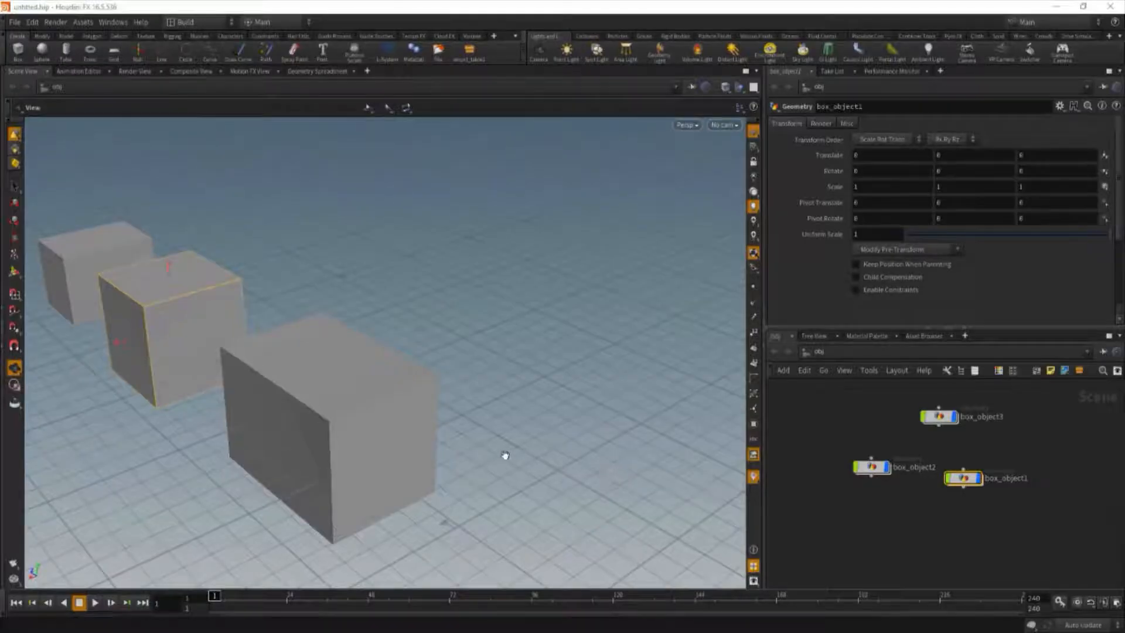
drag(436, 441, 379, 442)
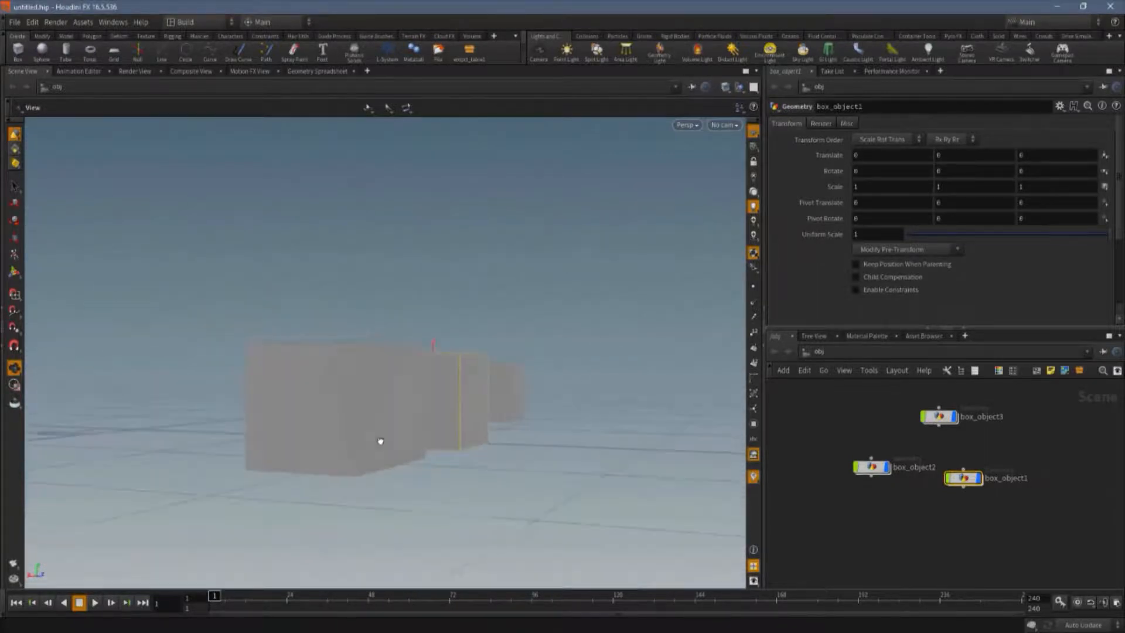
drag(388, 402, 394, 405)
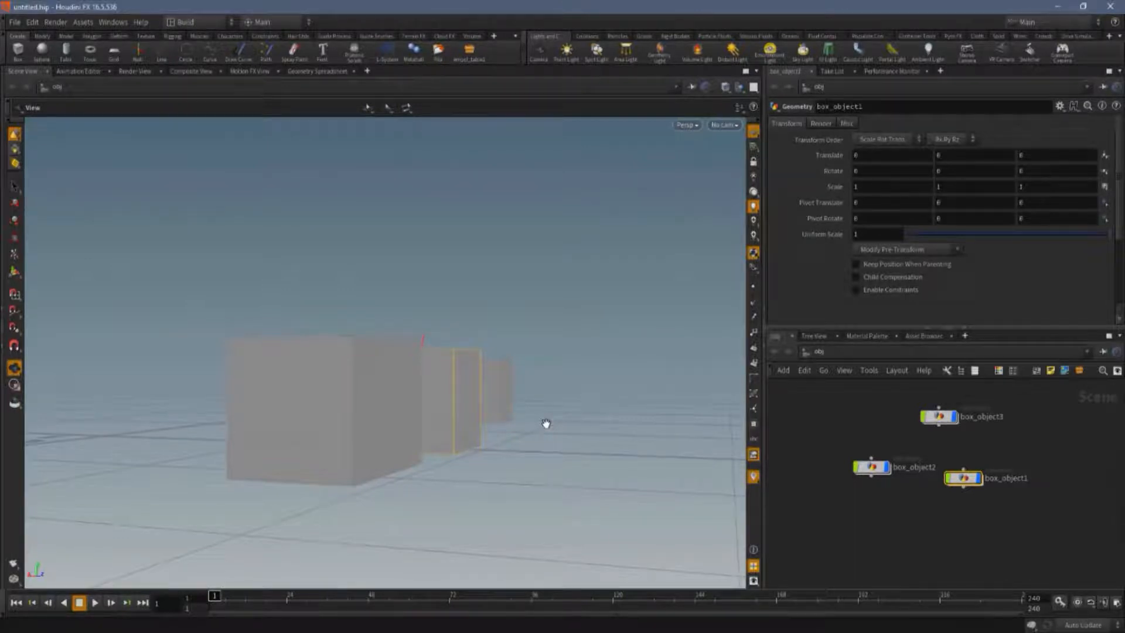
Frame the selected middle box and zoom the view in and out around it.
key(f)
scroll(521, 439, down, 10)
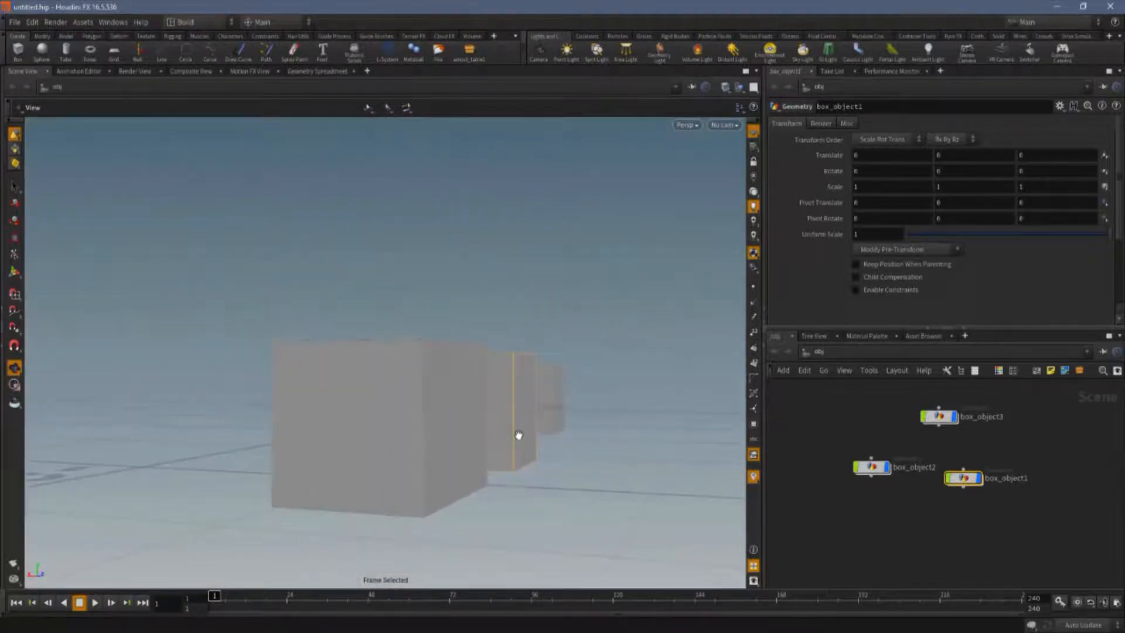
scroll(518, 434, down, 5)
drag(517, 434, 565, 465)
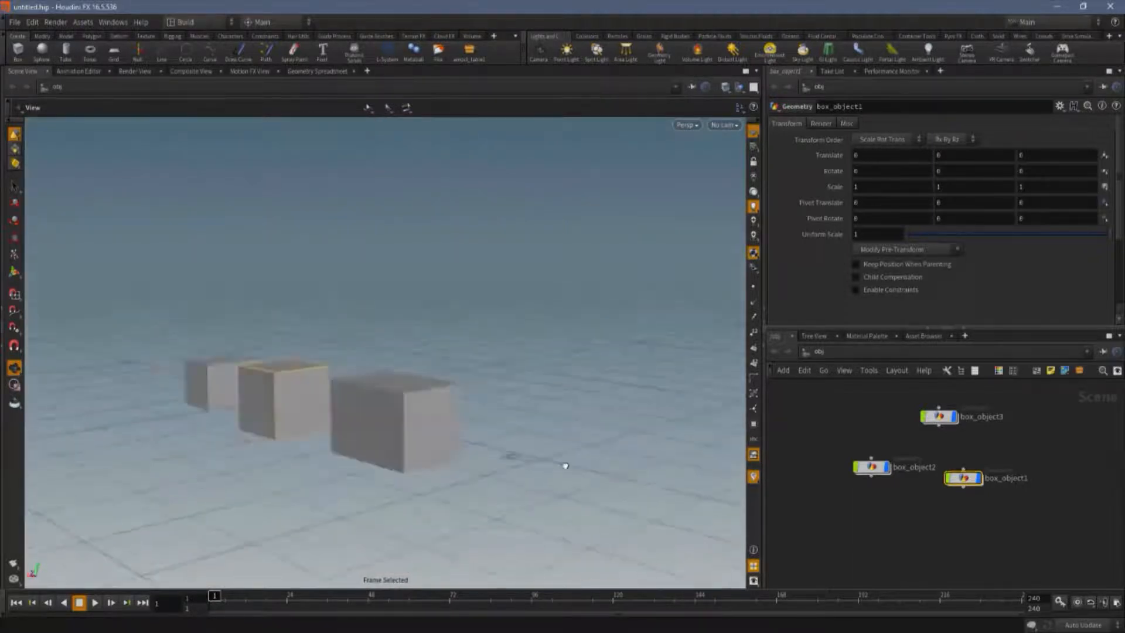
middle_drag(564, 465, 232, 420)
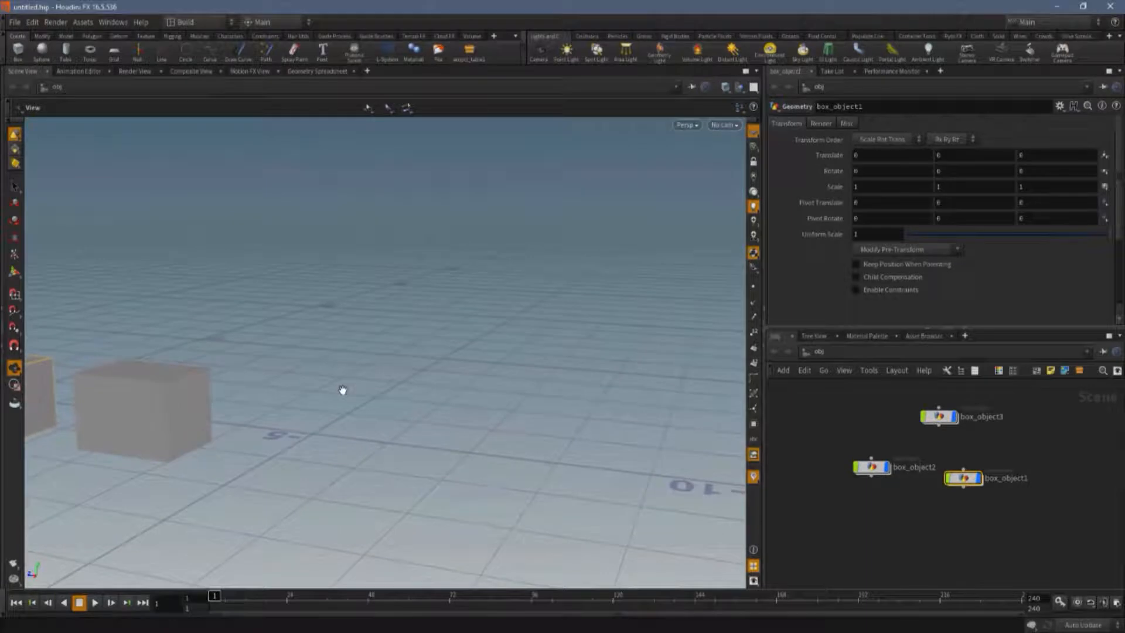
key(f)
scroll(343, 389, down, 8)
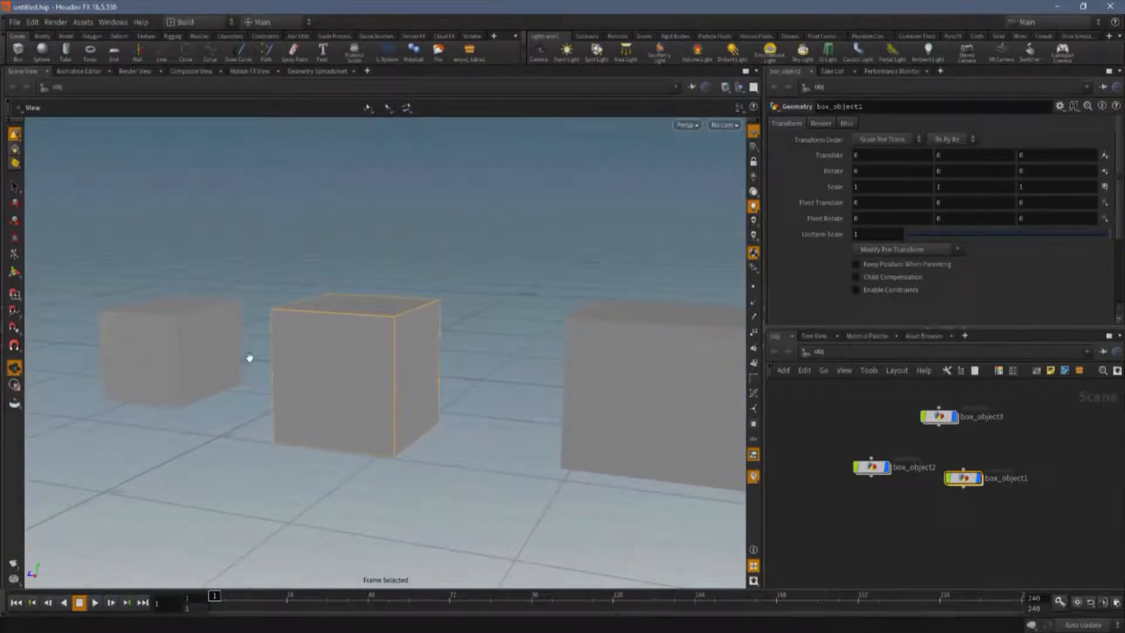
scroll(317, 398, down, 10)
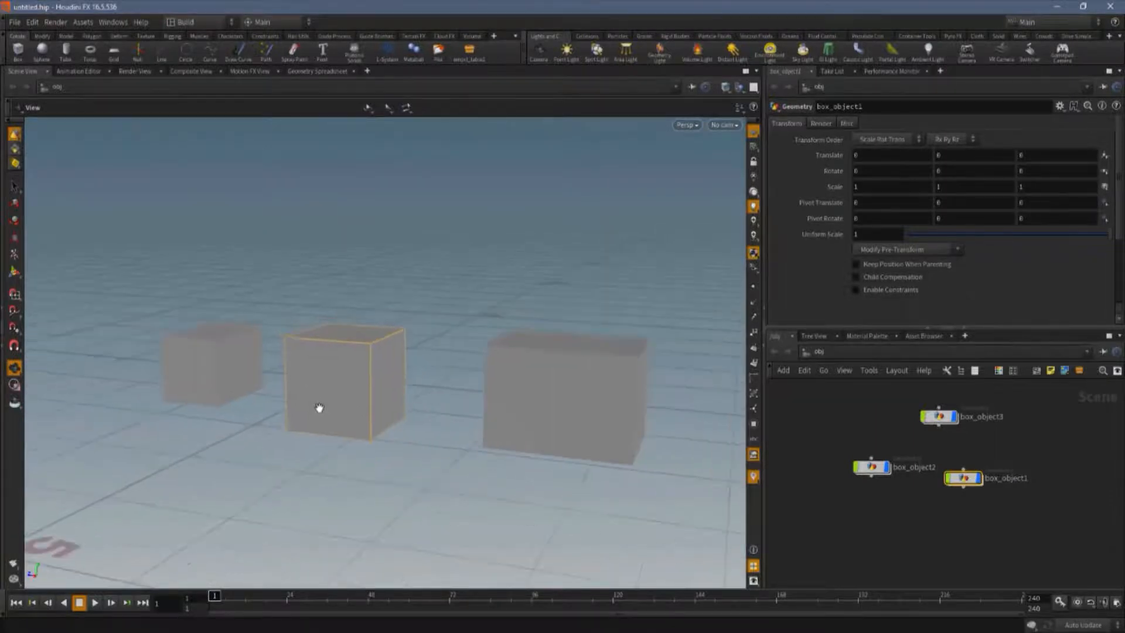
scroll(319, 408, down, 2)
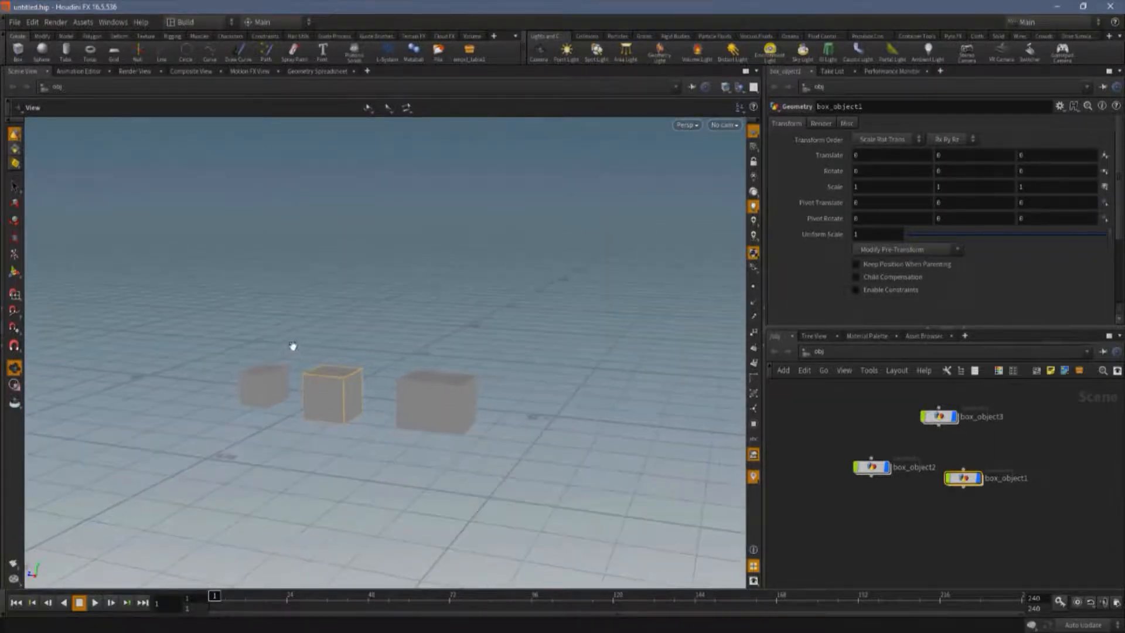
Select the largest box and frame it in the viewport.
click(16, 186)
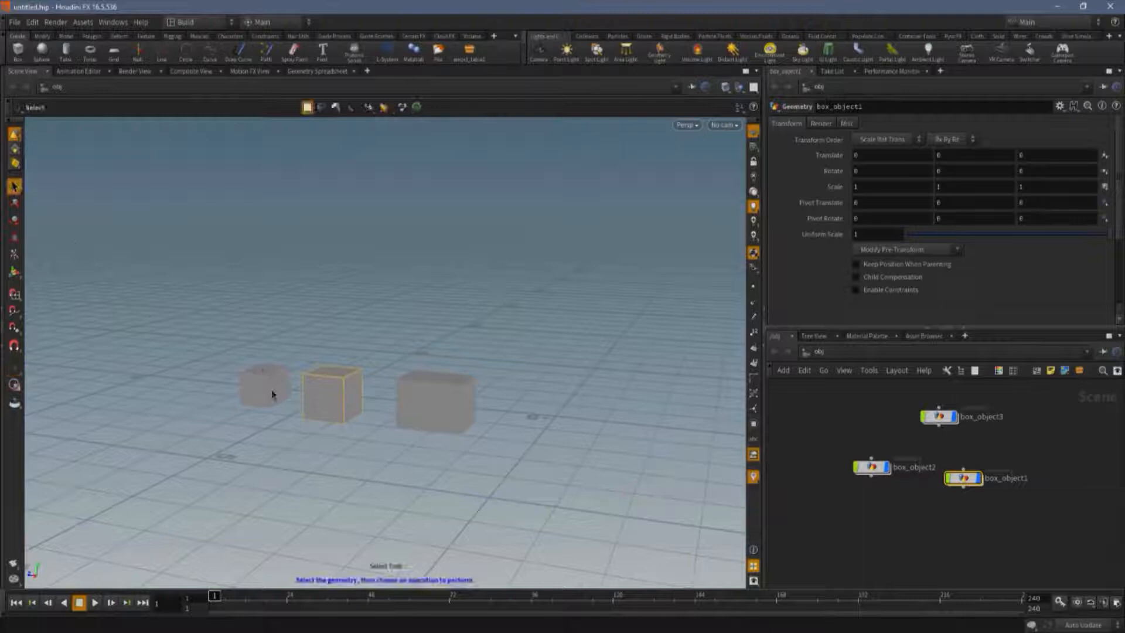
click(427, 405)
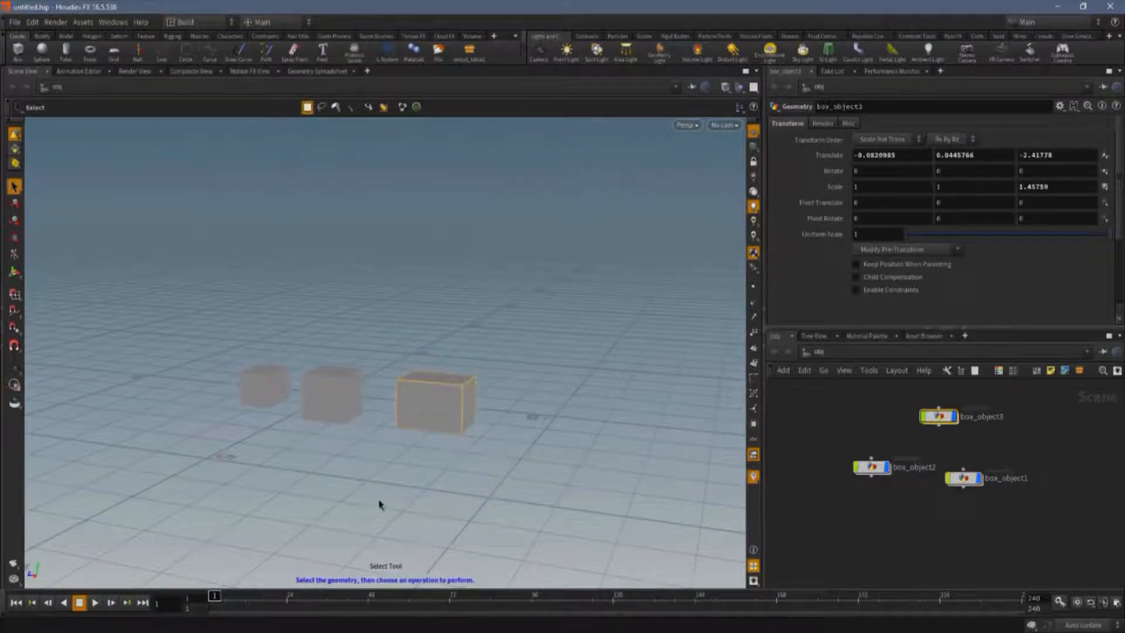
key(Escape)
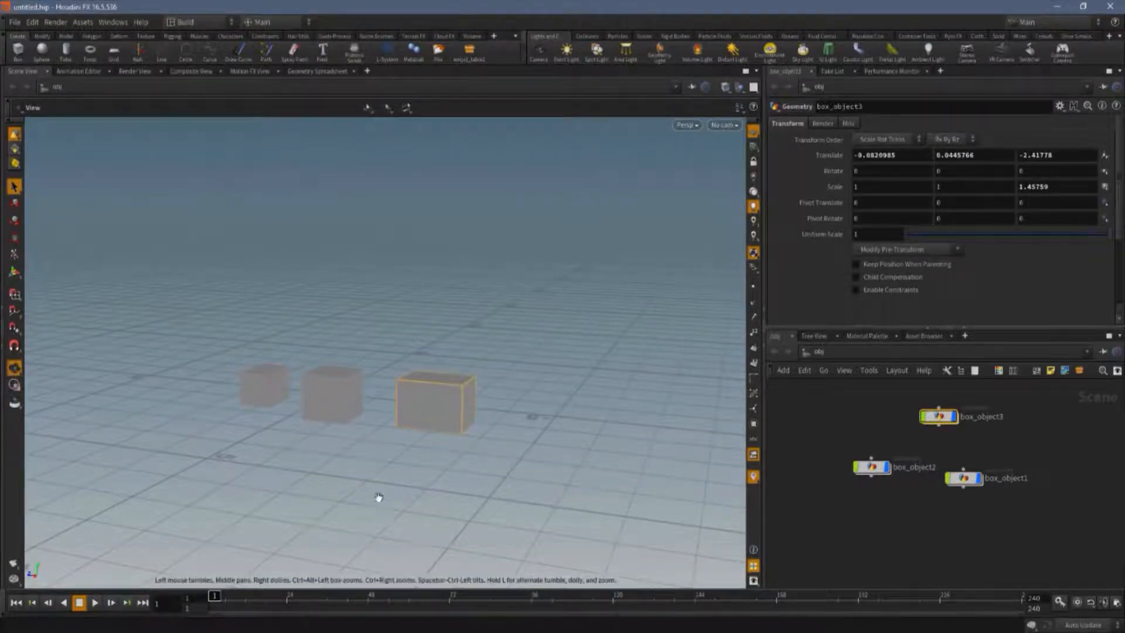
key(f)
key(s)
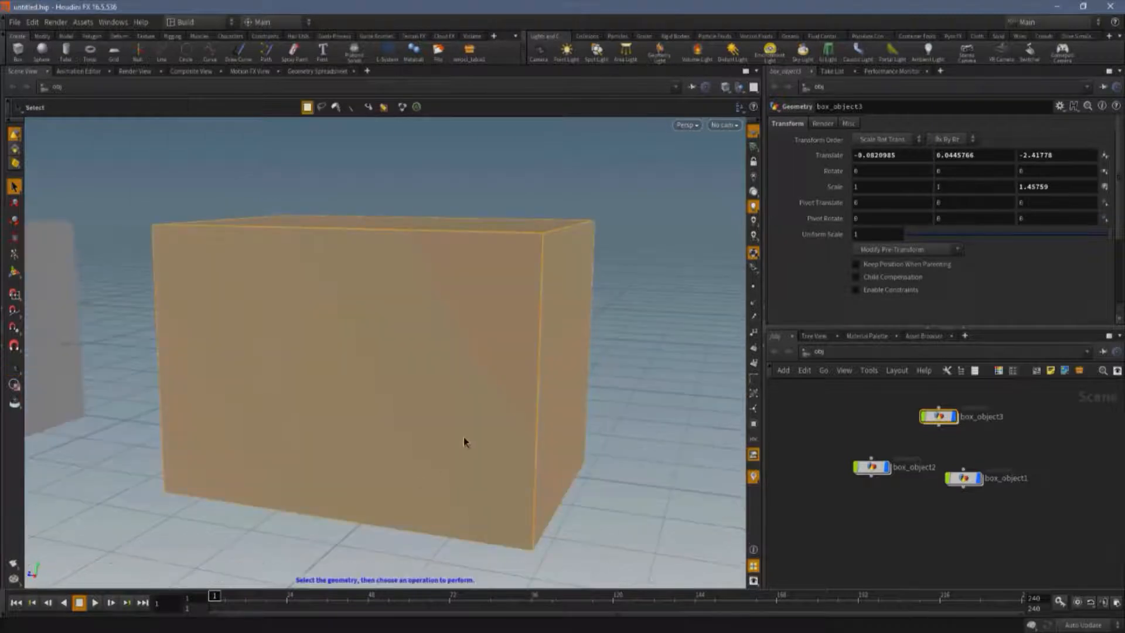
key(Escape)
Tumble, pan and zoom the view around the framed largest box.
drag(550, 326, 643, 377)
drag(246, 406, 354, 415)
scroll(354, 415, up, 3)
scroll(342, 425, down, 9)
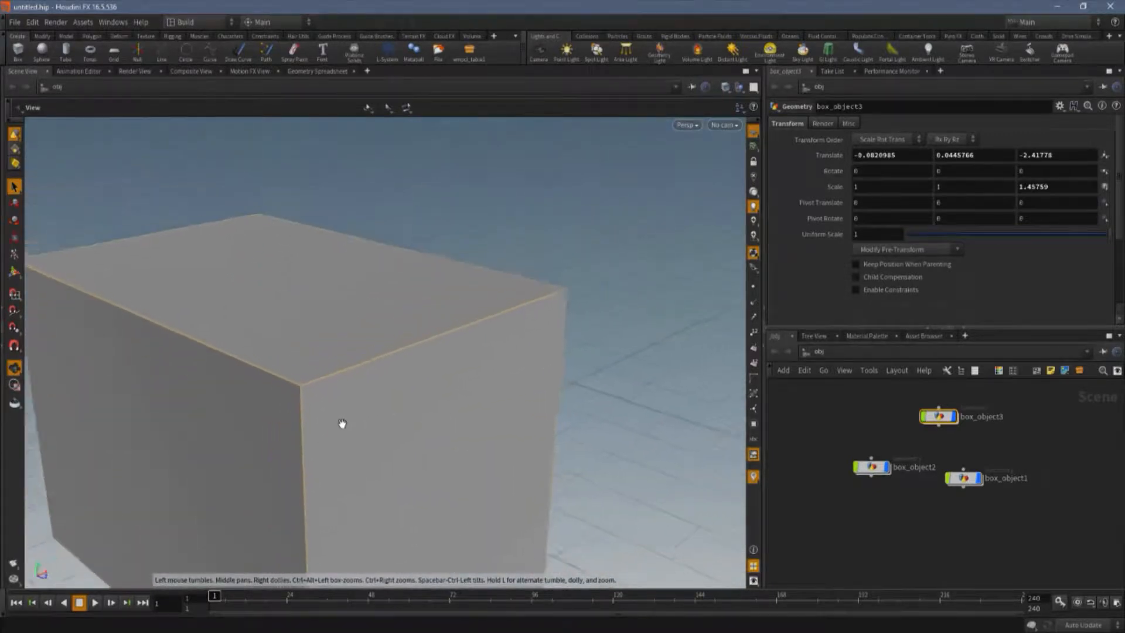
scroll(329, 431, down, 8)
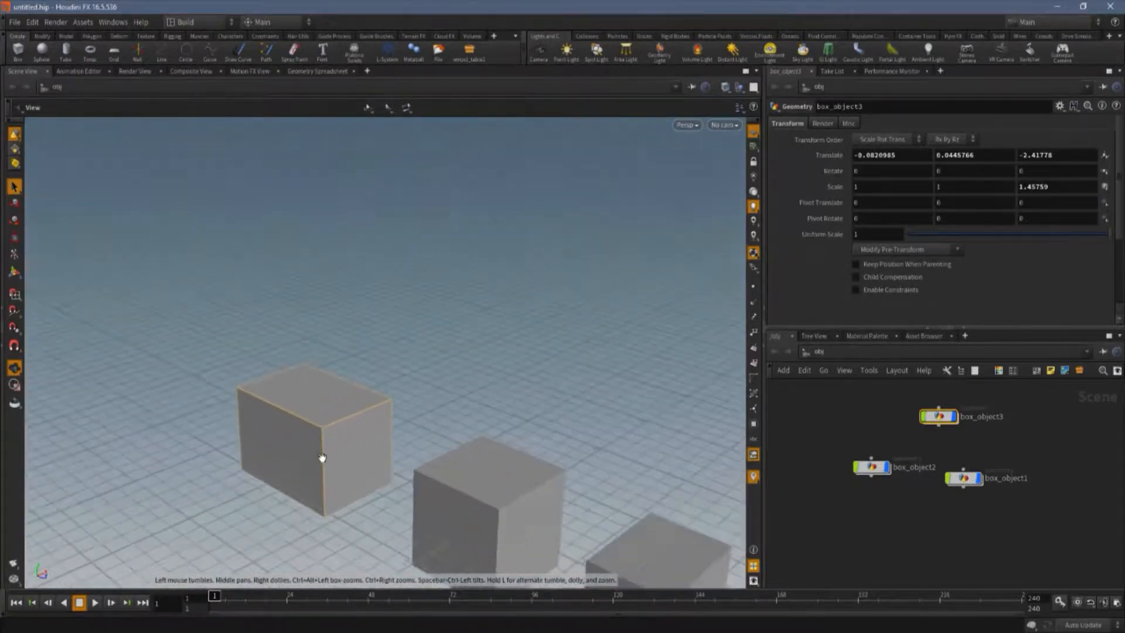
alt+middle_drag(281, 344, 43, 196)
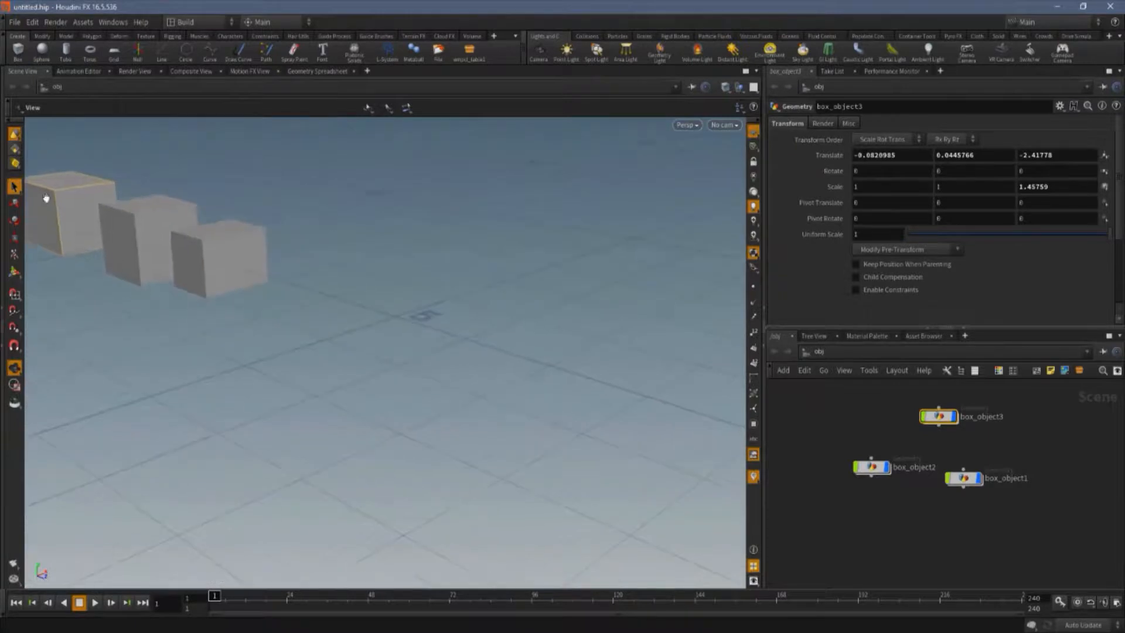
Select the middle box and frame it in the viewport.
click(215, 250)
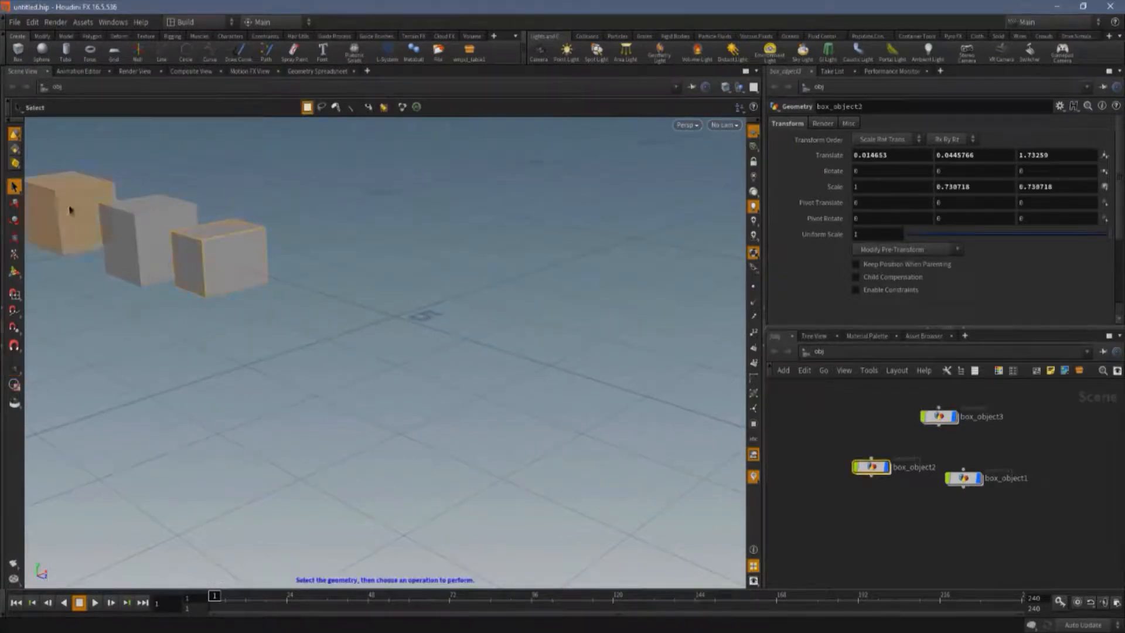
click(129, 215)
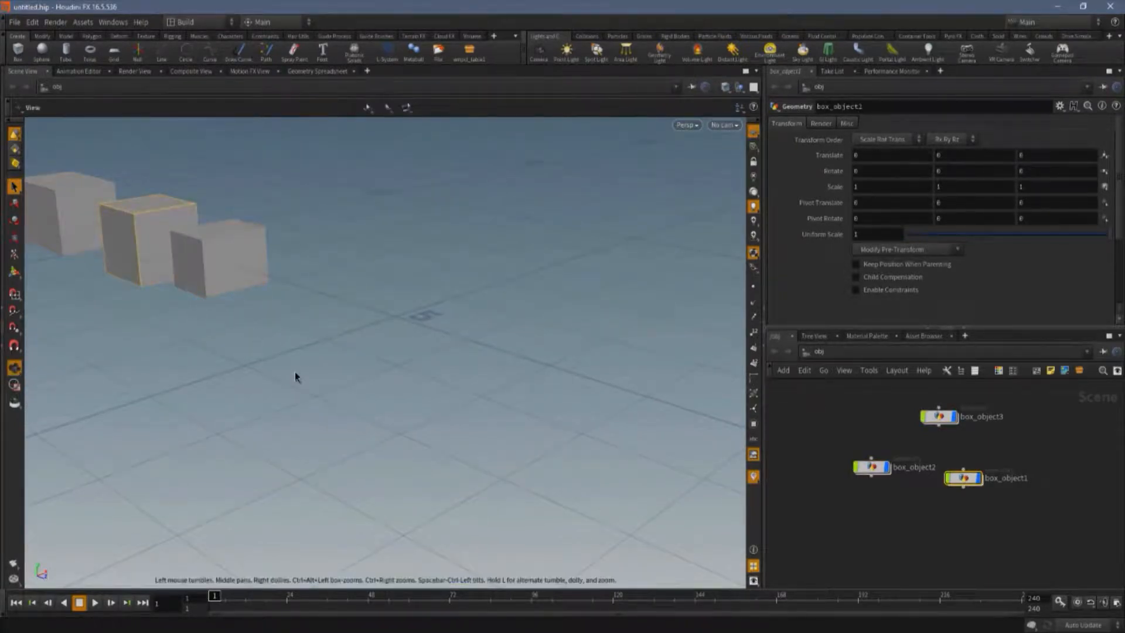
key(f)
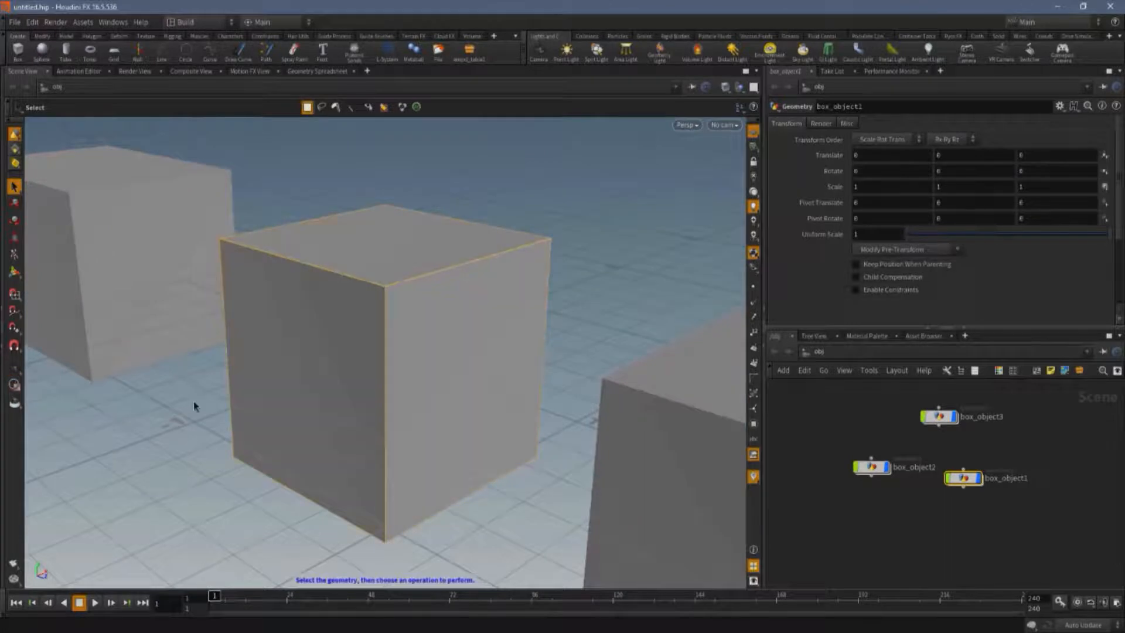
Zoom in and out on the framed middle box, then return the view to home.
alt+scroll(198, 408, down, 6)
alt+scroll(208, 391, up, 8)
scroll(210, 370, up, 10)
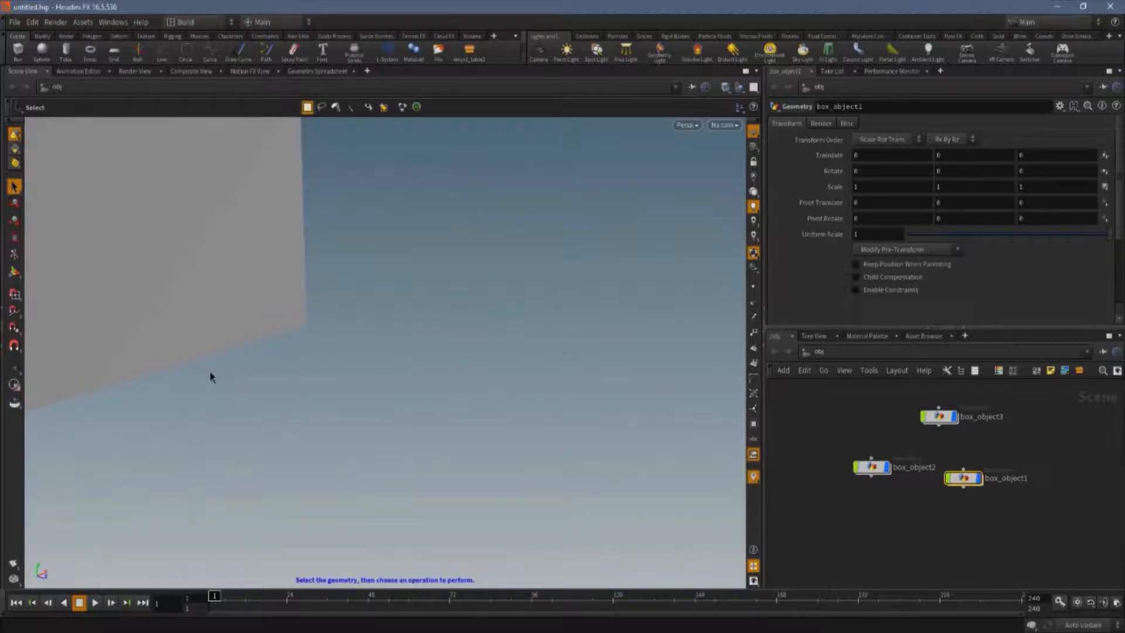
key(space)
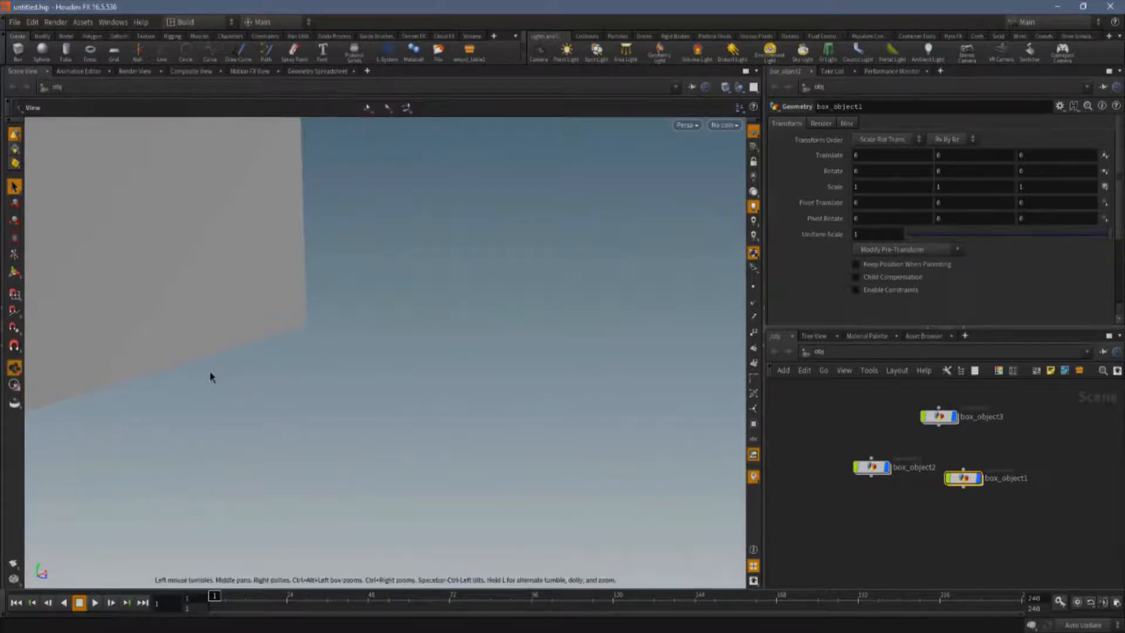
key(space+h)
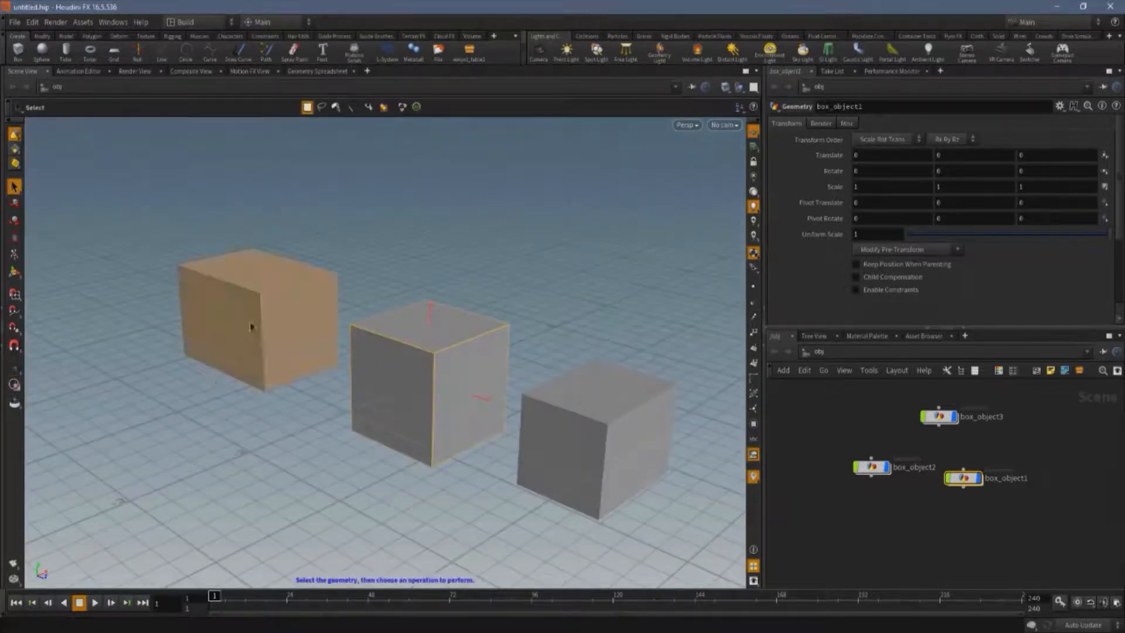
Select the largest box, frame it, and reset the view to home with the Select tool active.
click(260, 291)
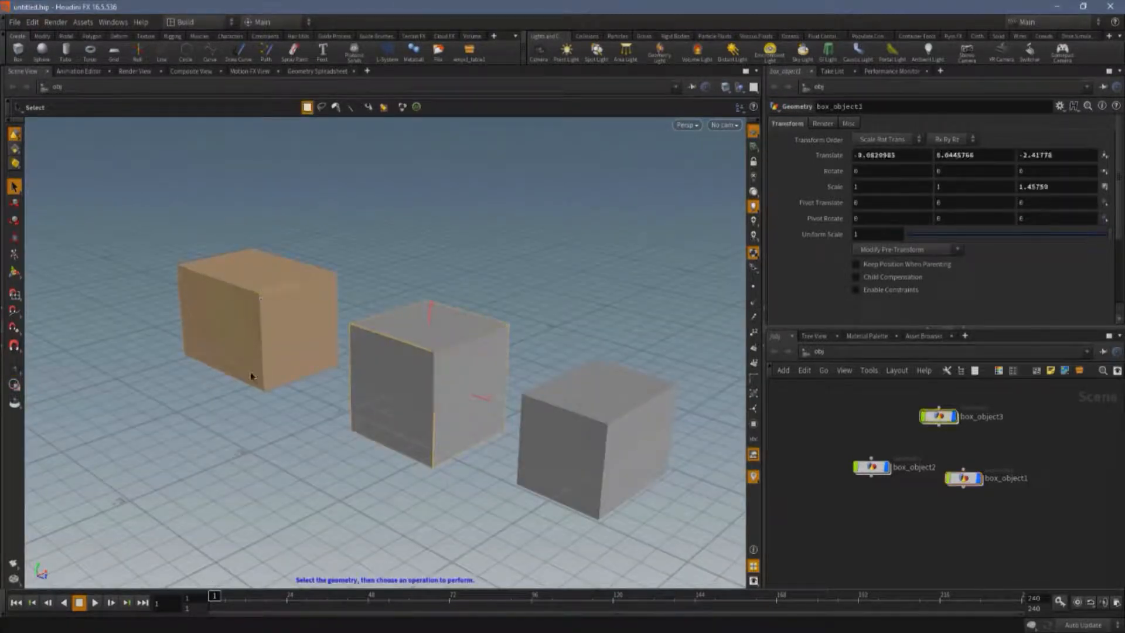
click(250, 376)
key(Escape)
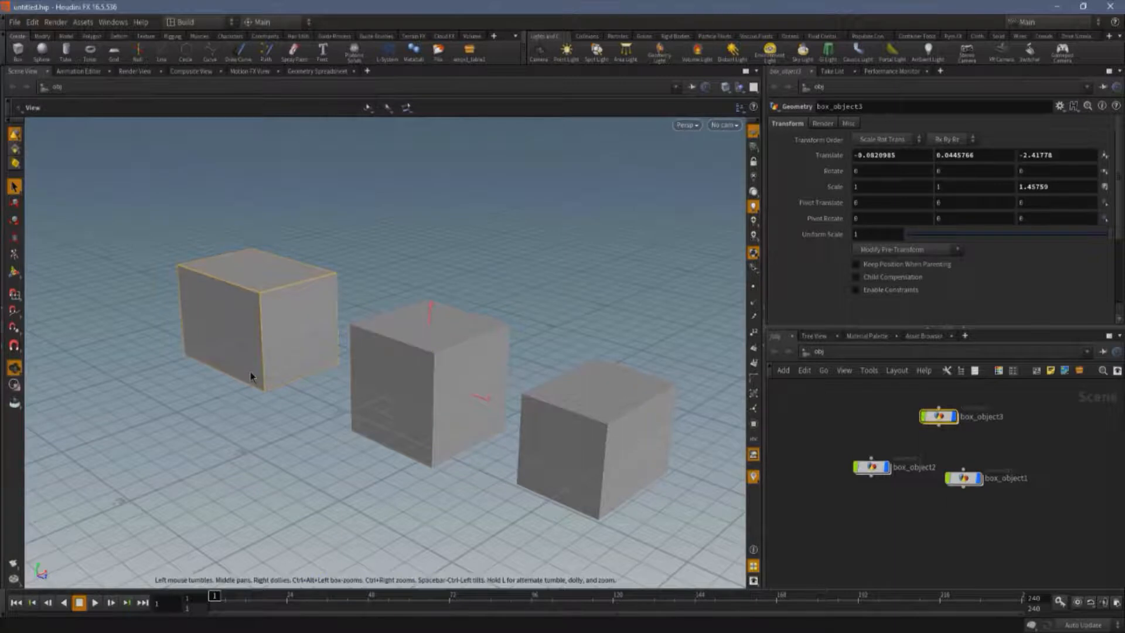
key(s)
key(f)
key(Escape)
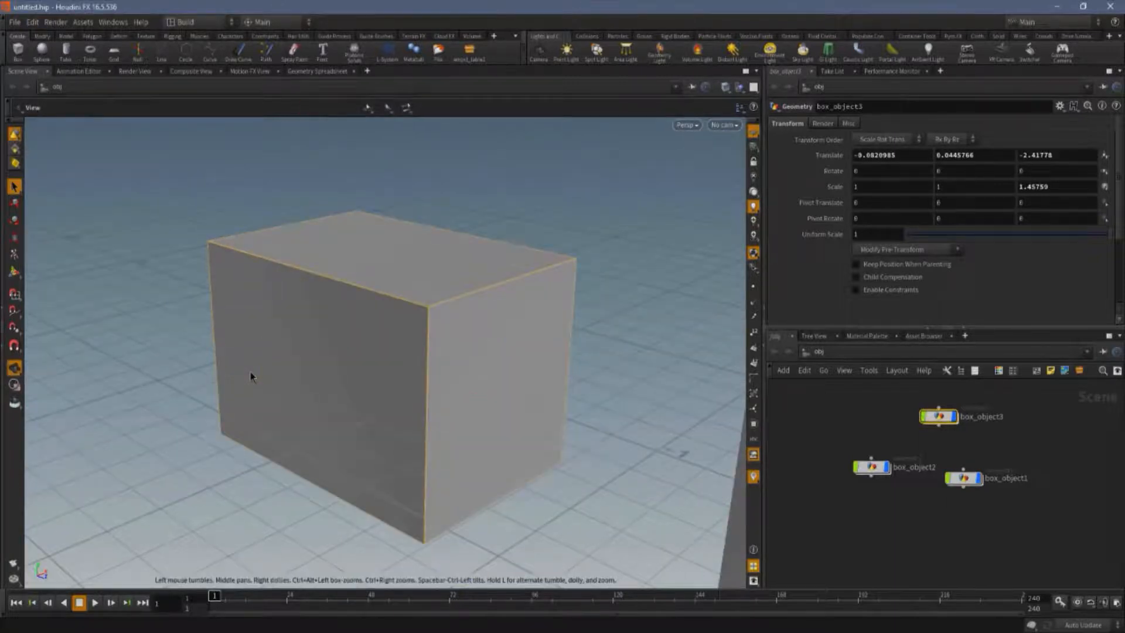
key(h)
key(s)
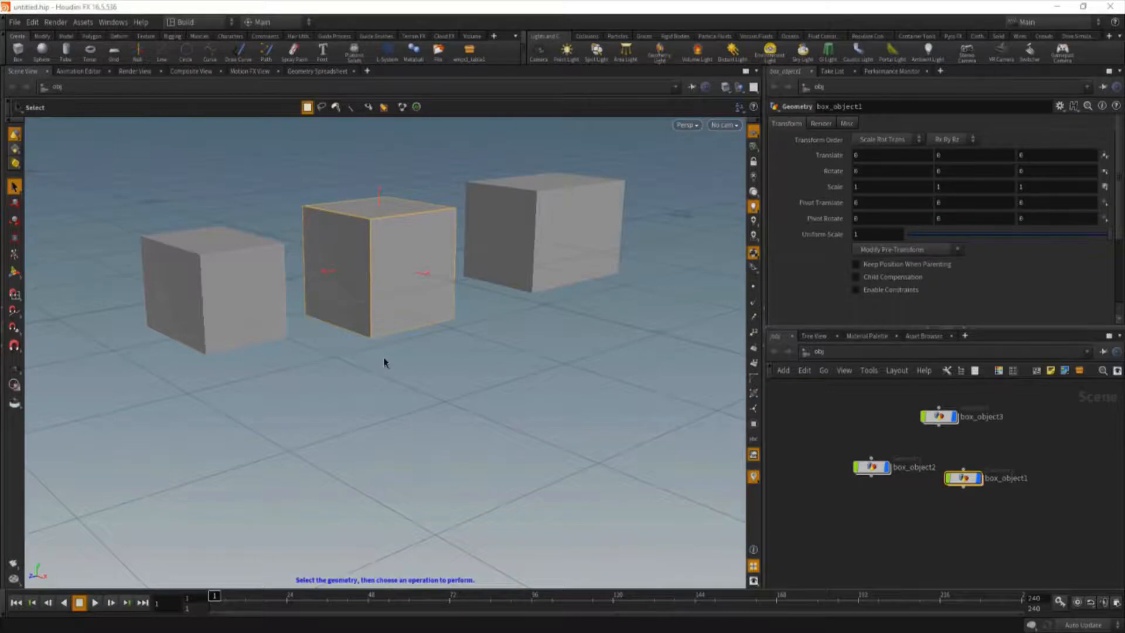
Tumble and zoom around the three boxes, then return to the home view.
scroll(382, 357, up, 2)
alt+middle_drag(381, 354, 435, 460)
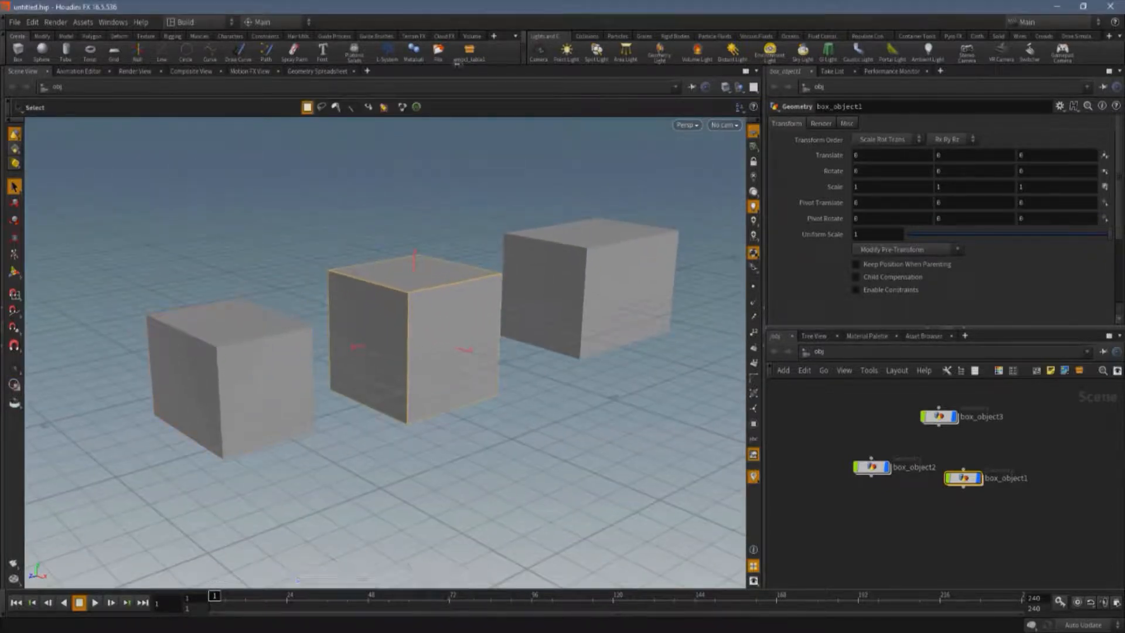
scroll(404, 357, down, 1)
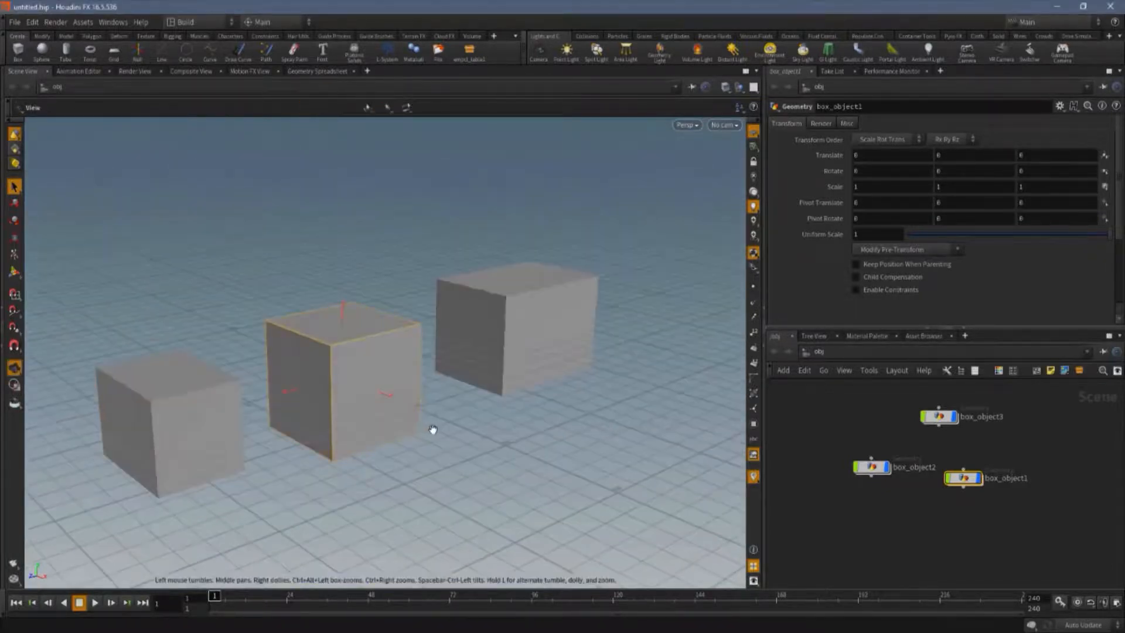
alt+drag(433, 430, 168, 409)
alt+middle_drag(431, 409, 425, 336)
key(space+a)
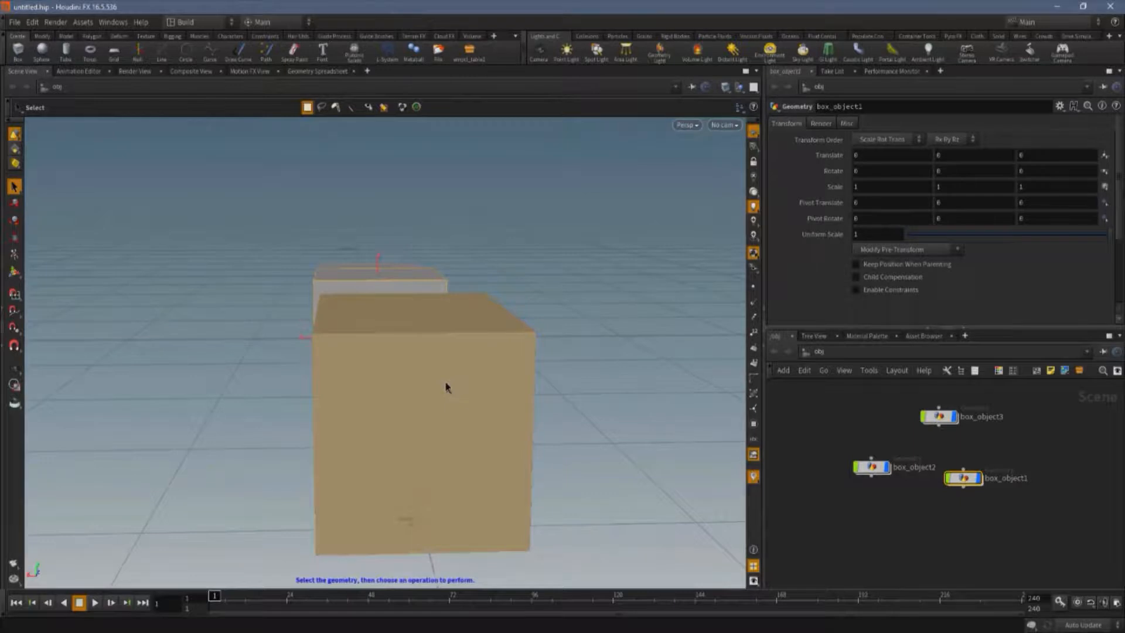
key(space)
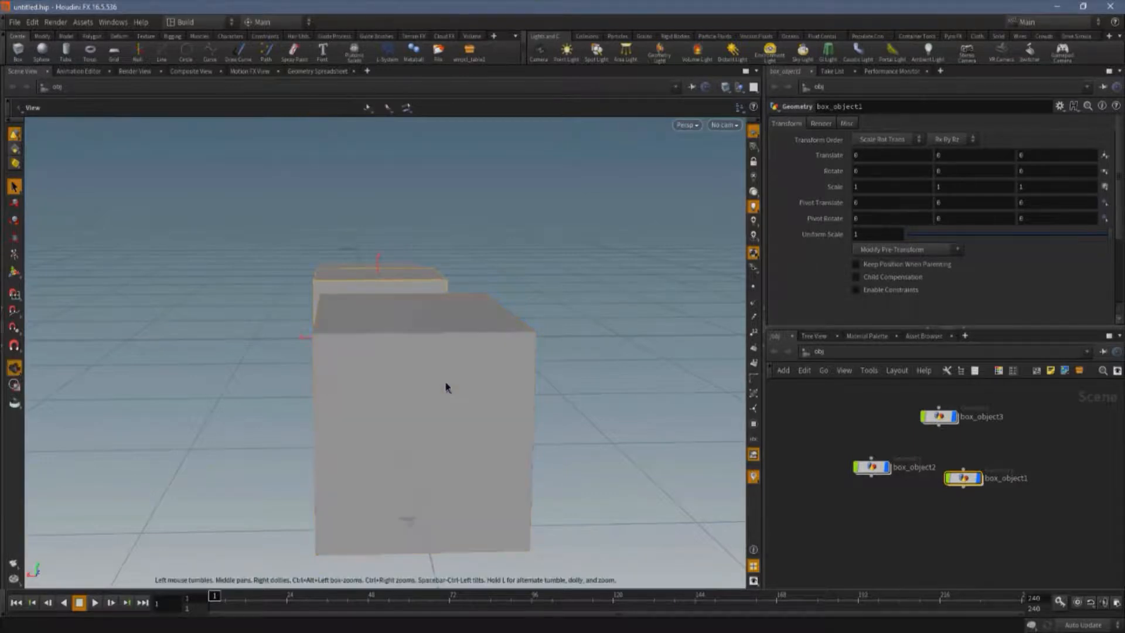
key(space+h)
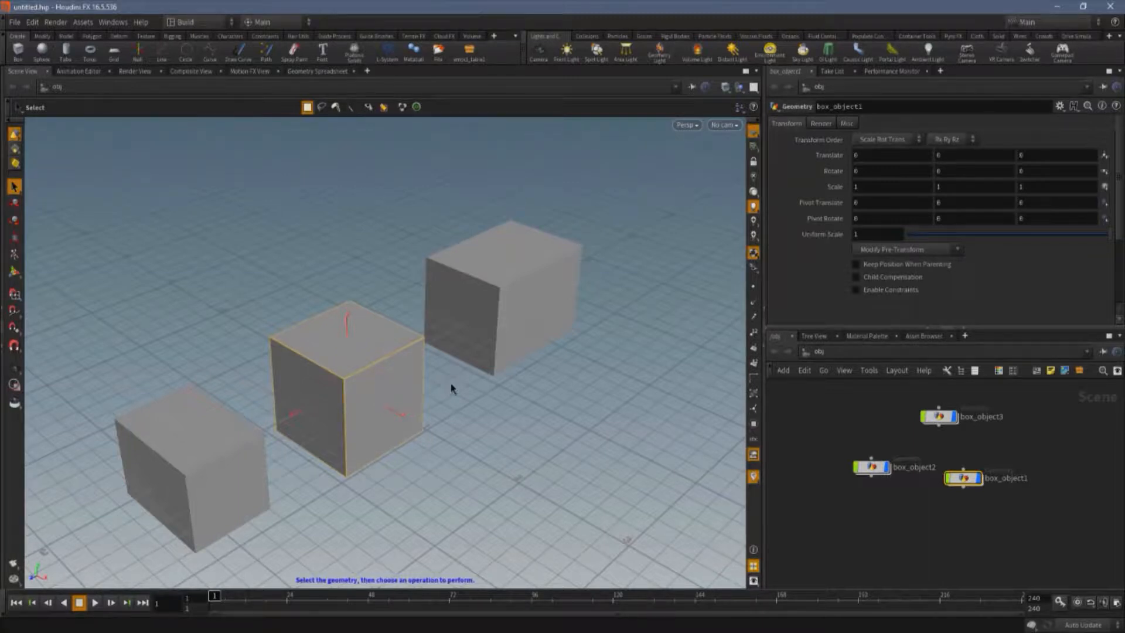
Tumble the view below the boxes and reset it to home.
key(space)
drag(351, 376, 371, 324)
key(space)
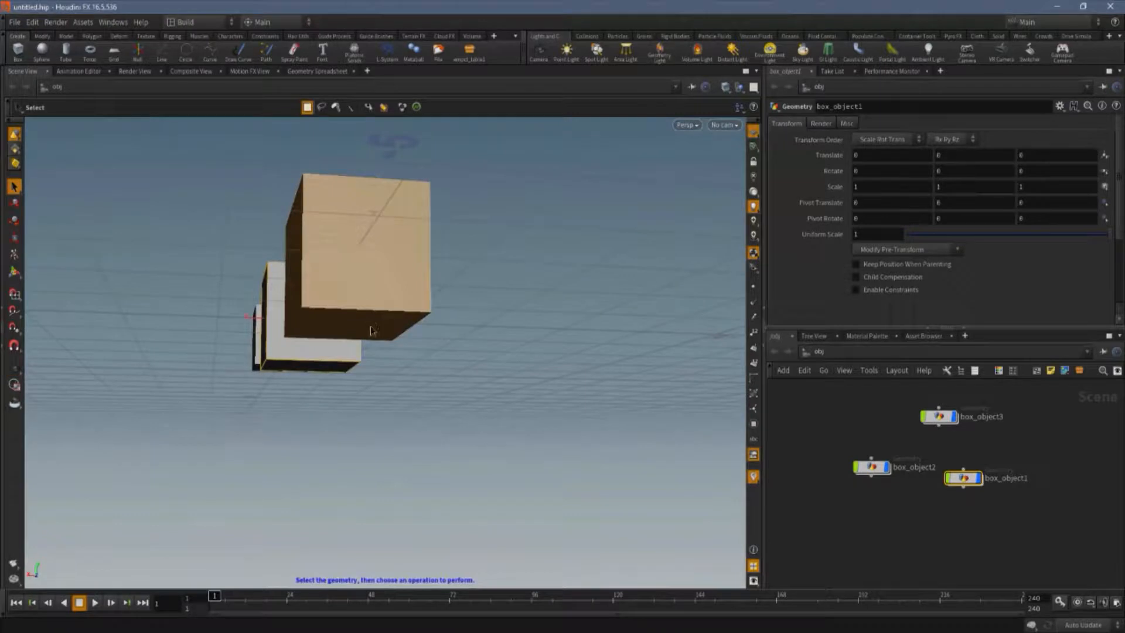
key(space)
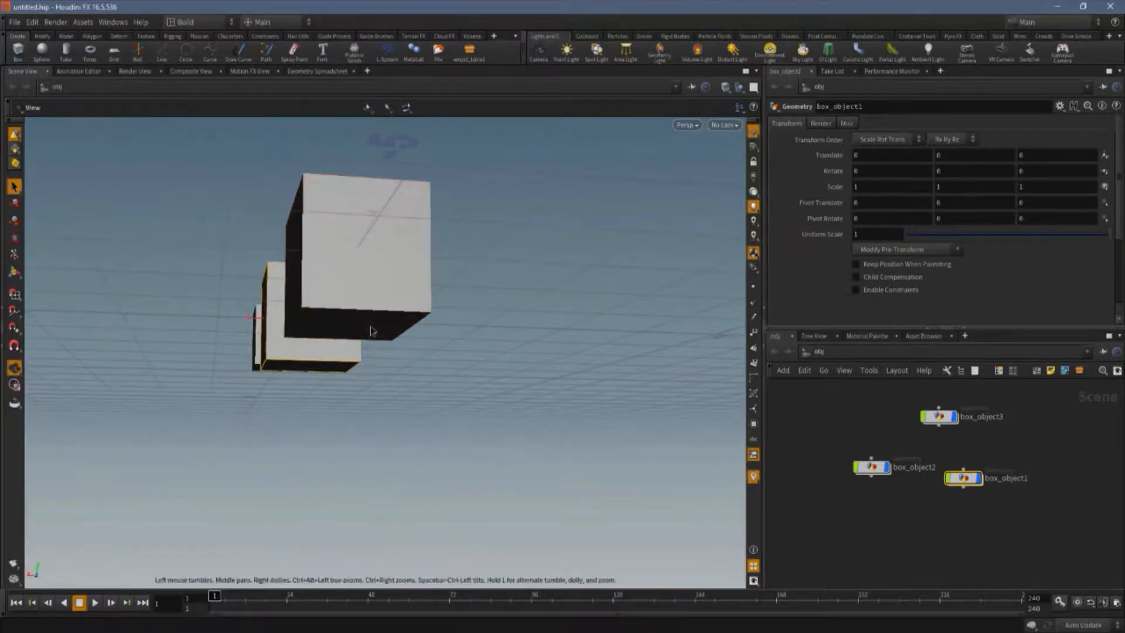
key(space+h)
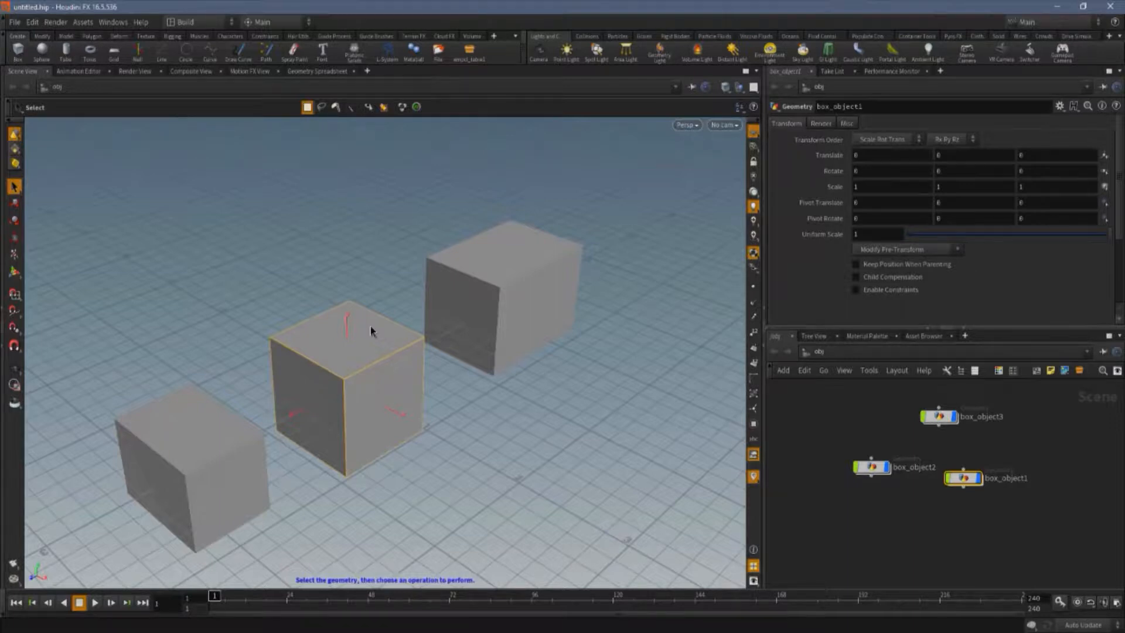
Tumble, dolly, zoom and pan the view in close around the boxes.
key(Escape)
drag(381, 440, 349, 404)
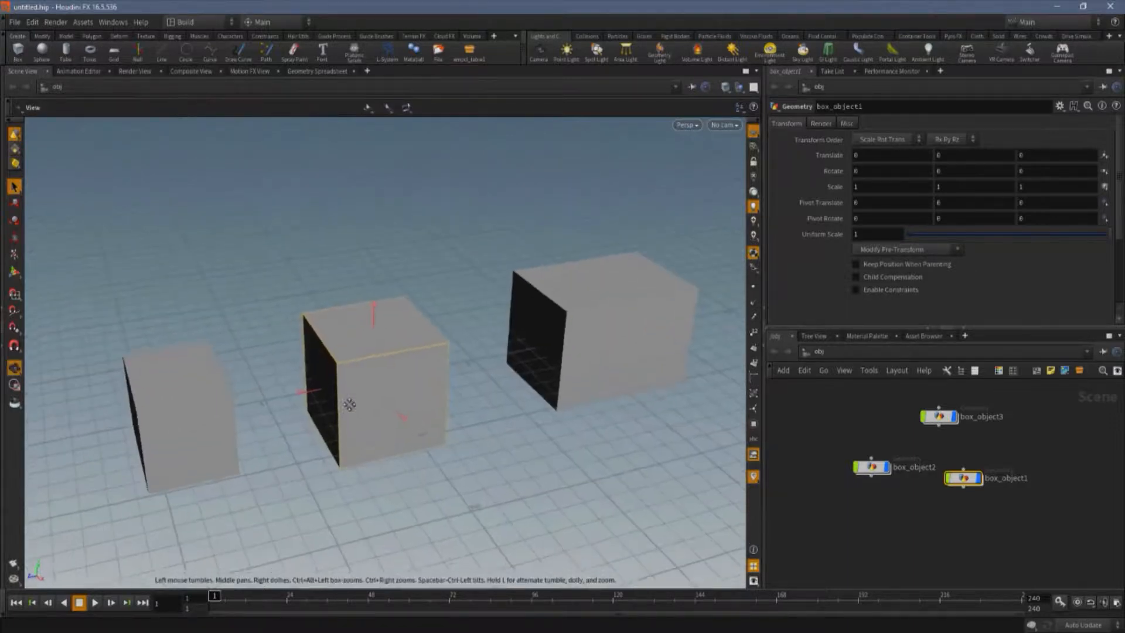
middle_drag(349, 404, 329, 272)
scroll(353, 254, up, 3)
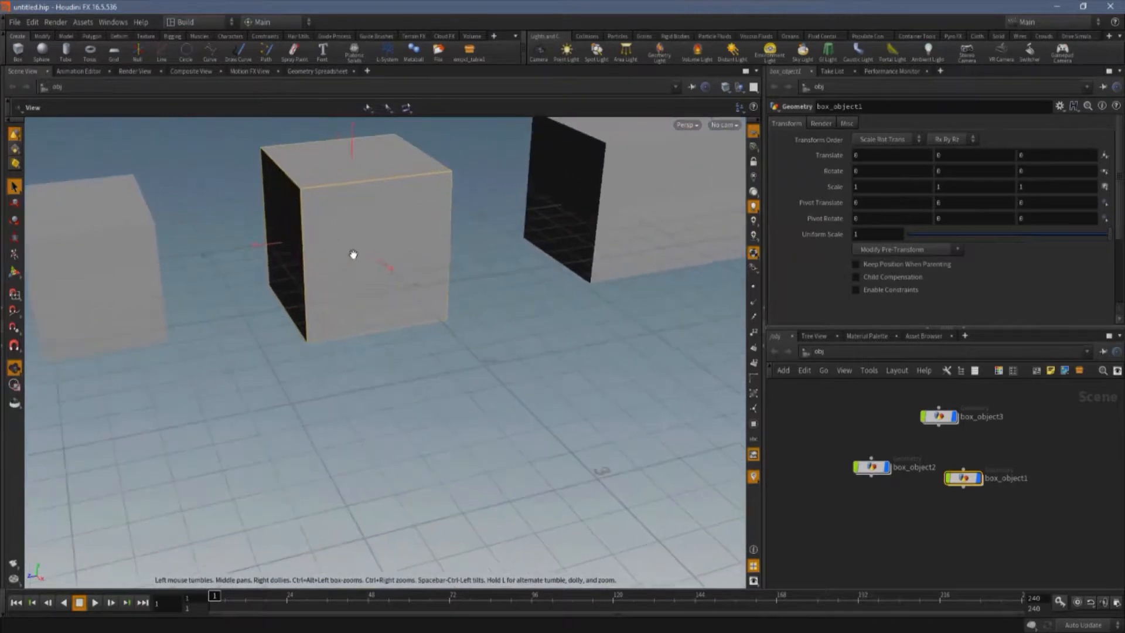
scroll(353, 255, up, 2)
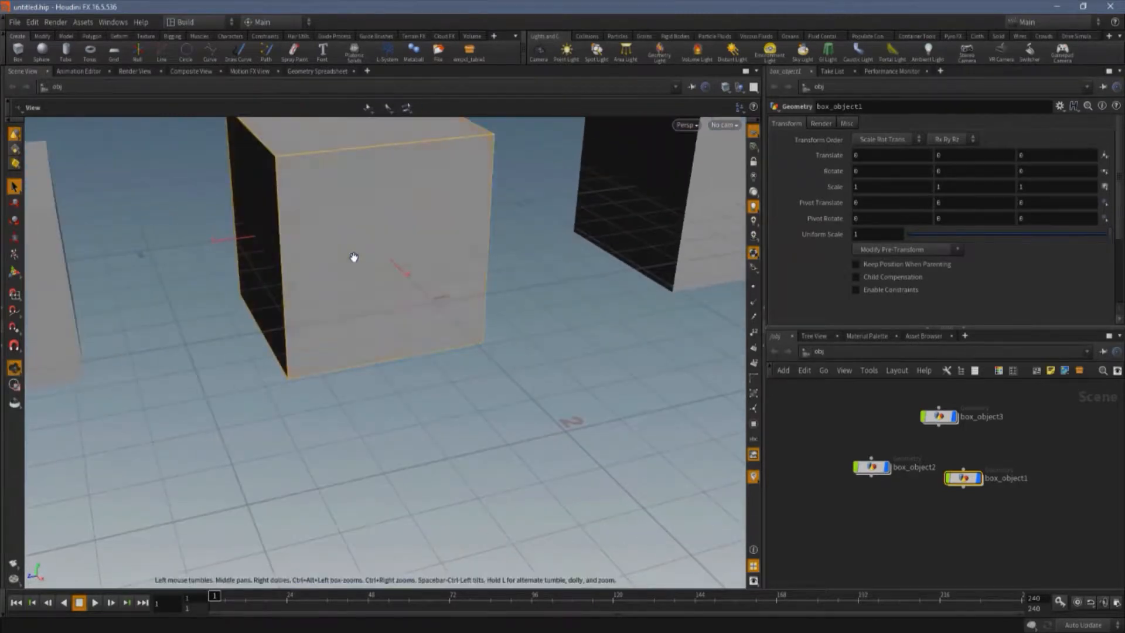
alt+middle_drag(354, 257, 384, 405)
alt+drag(269, 343, 376, 317)
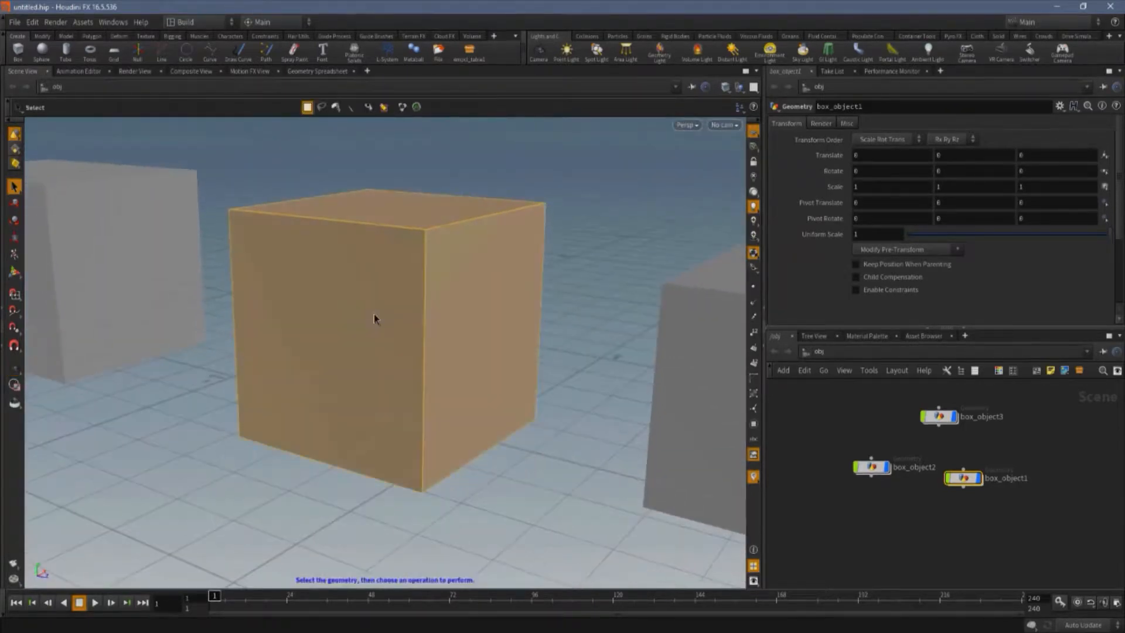
scroll(376, 316, up, 1)
alt+middle_drag(390, 352, 161, 221)
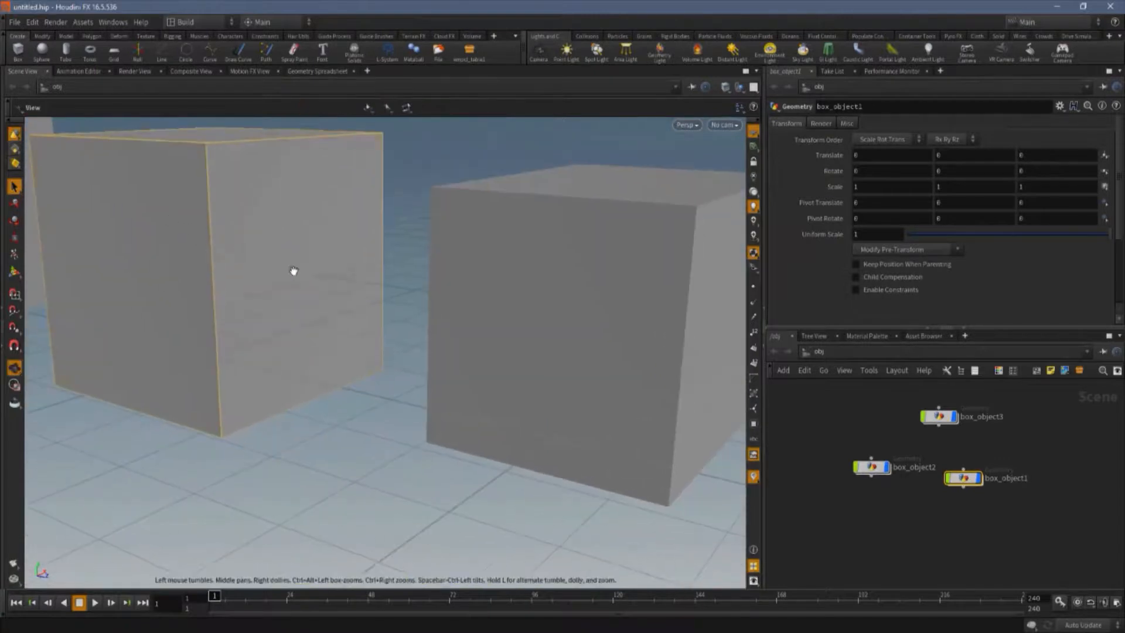
alt+middle_drag(539, 324, 213, 271)
click(359, 349)
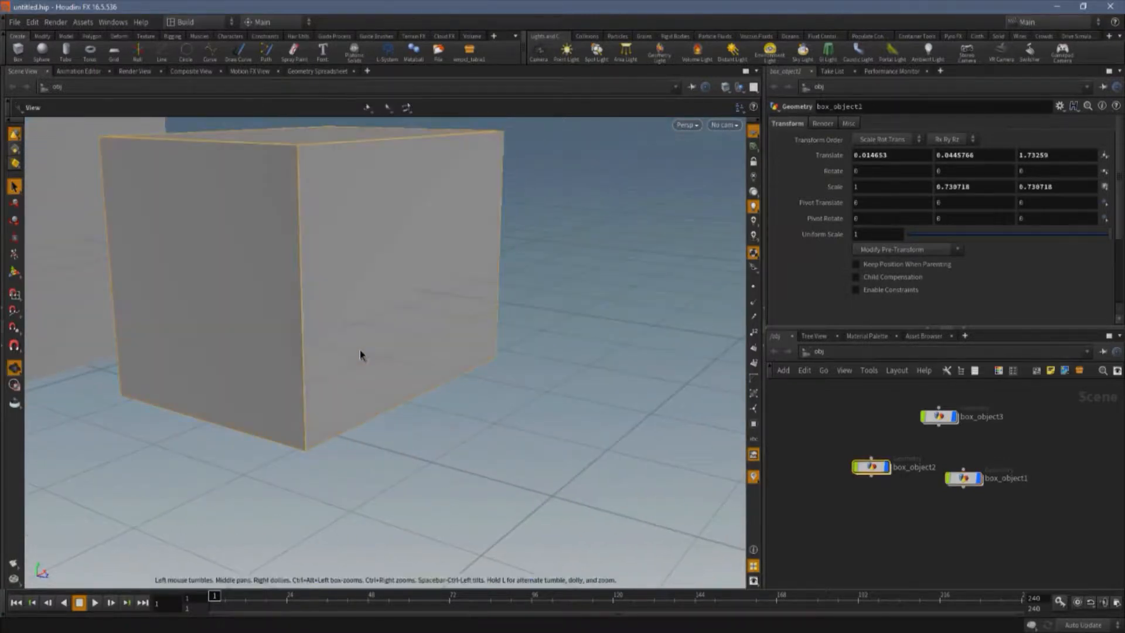
key(space+g)
middle_drag(327, 381, 540, 353)
Select the largest box and frame it.
click(115, 181)
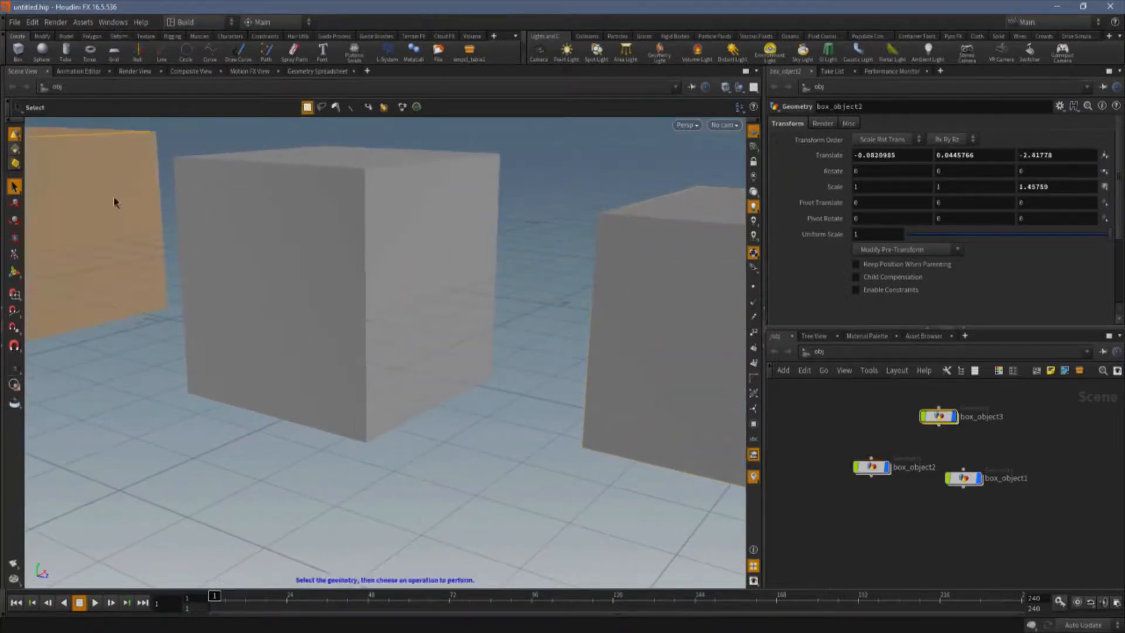
click(192, 261)
key(space)
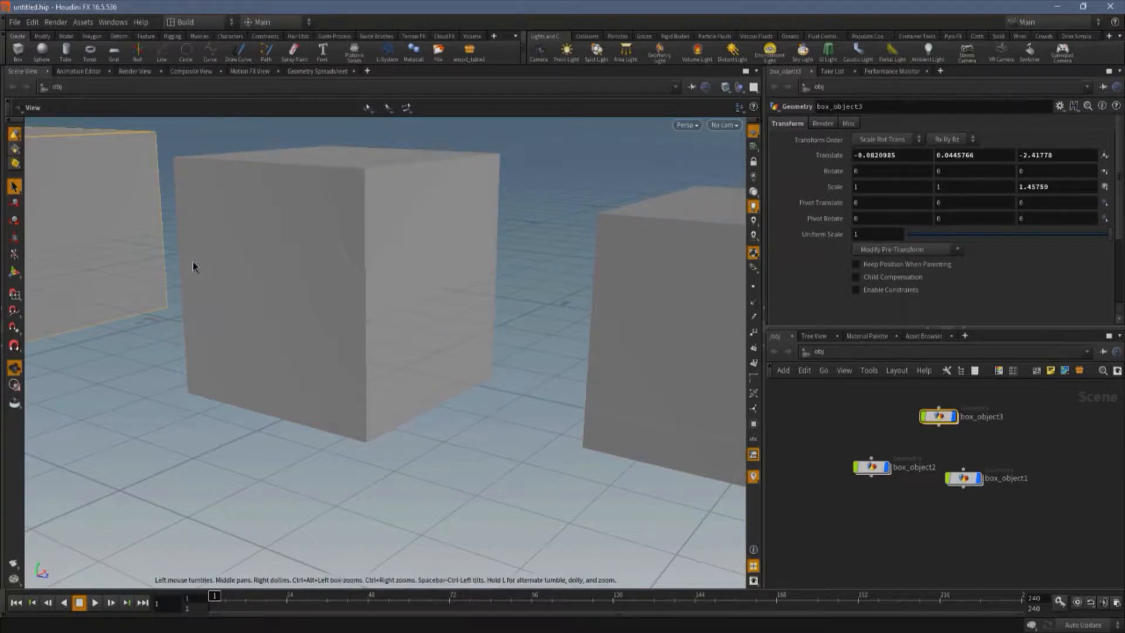
key(f)
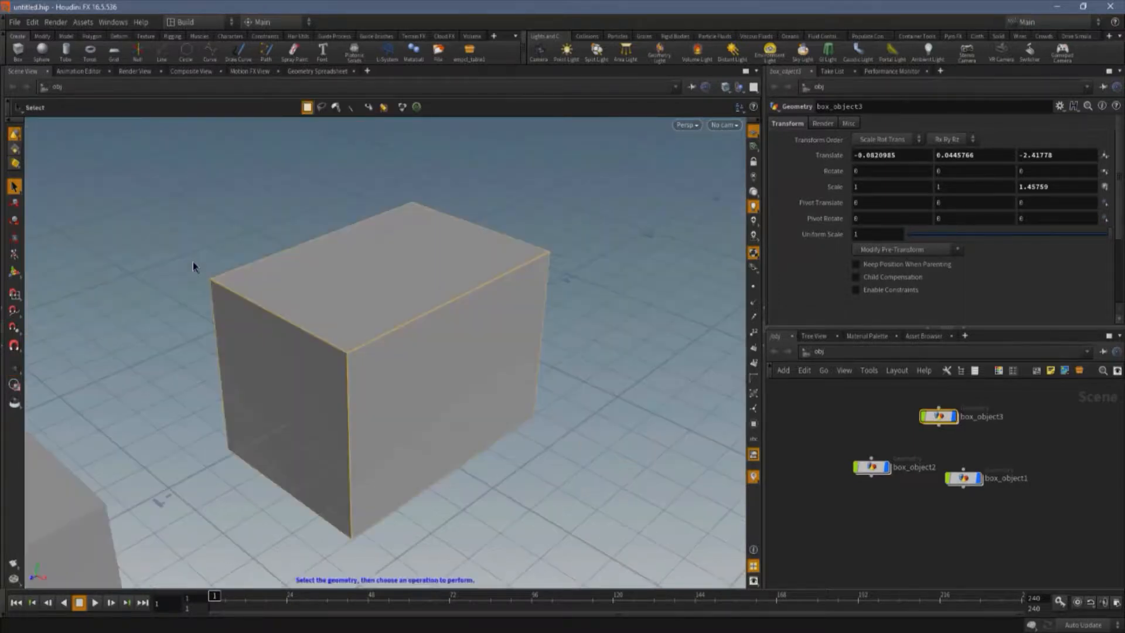
Select the smallest box and frame it.
key(space)
drag(239, 389, 359, 299)
click(298, 256)
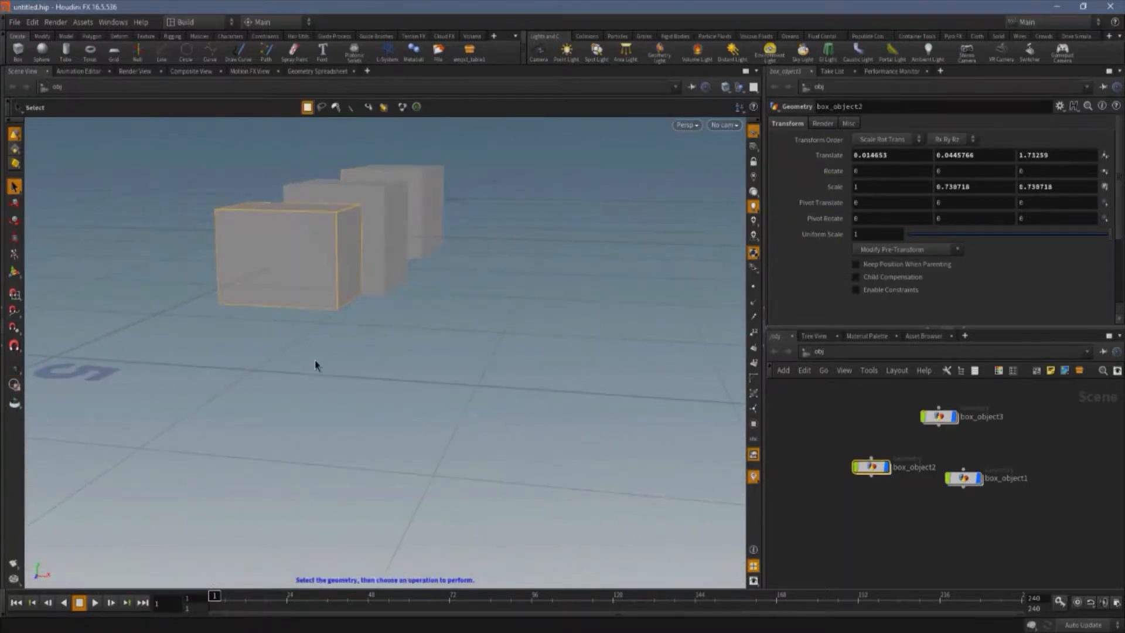
key(space)
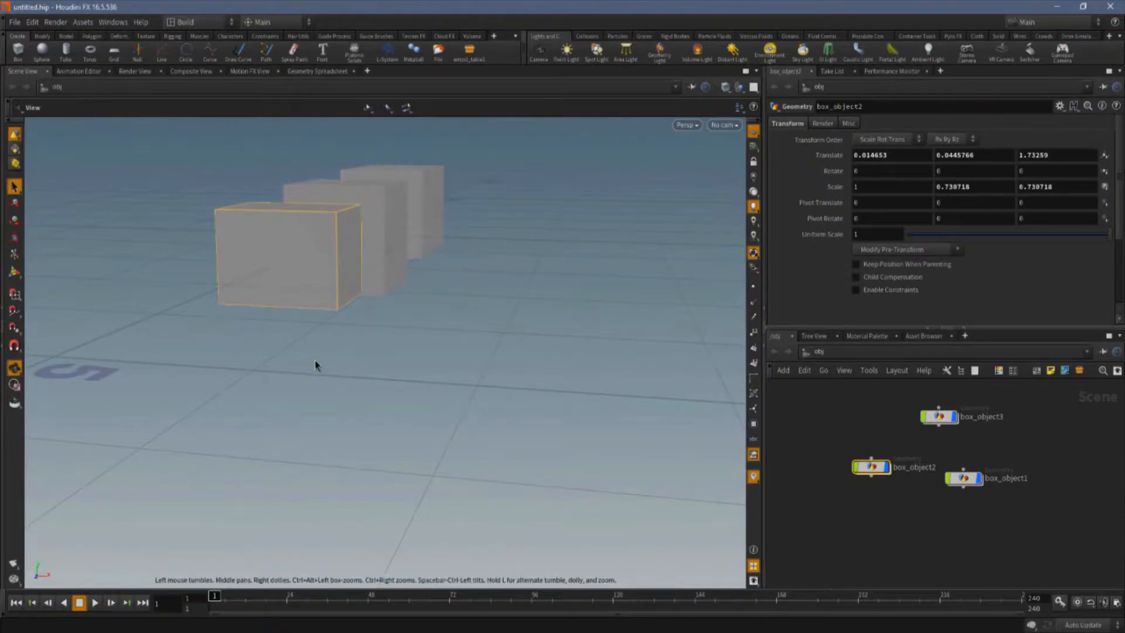
key(f)
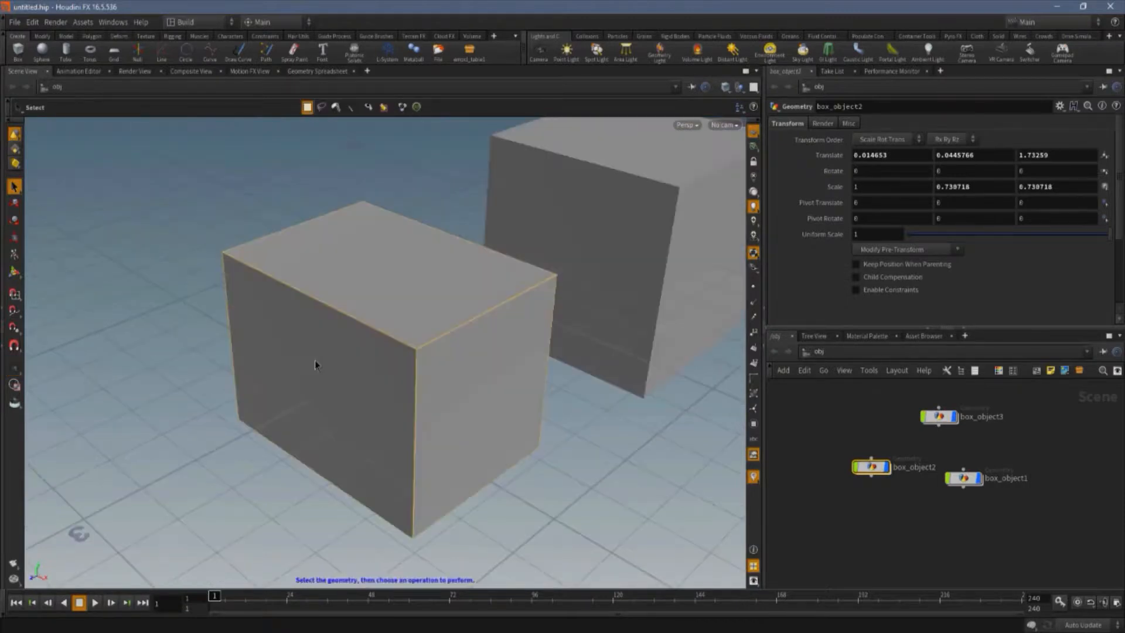
Zoom out, tumble the view, and reframe the smallest box.
key(space)
scroll(319, 374, down, 7)
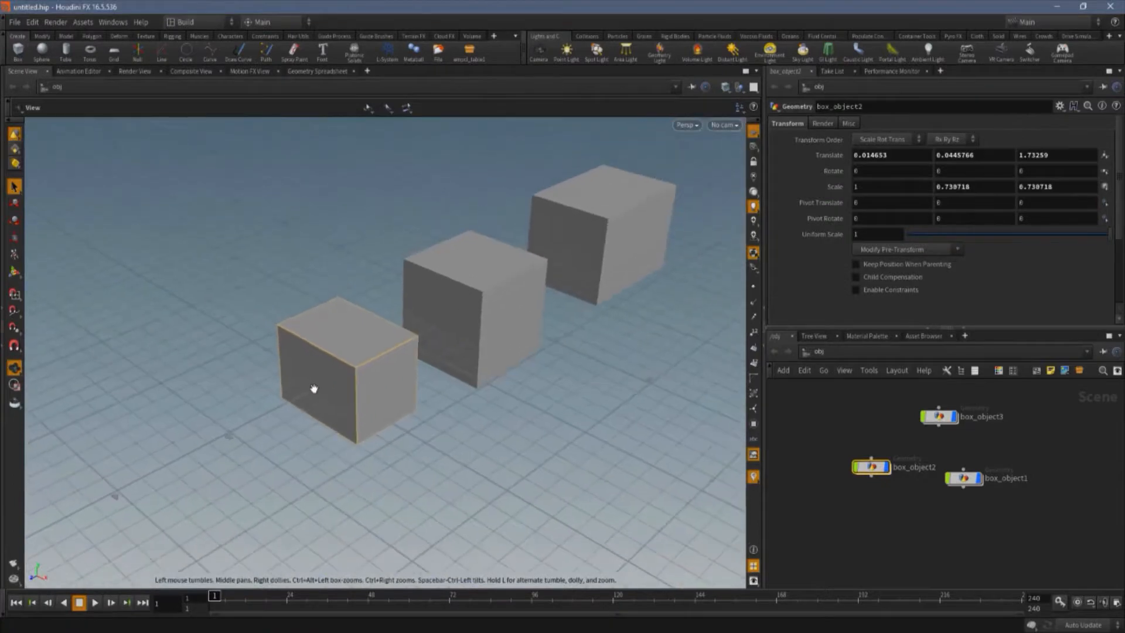
middle_drag(313, 388, 223, 321)
drag(223, 320, 78, 281)
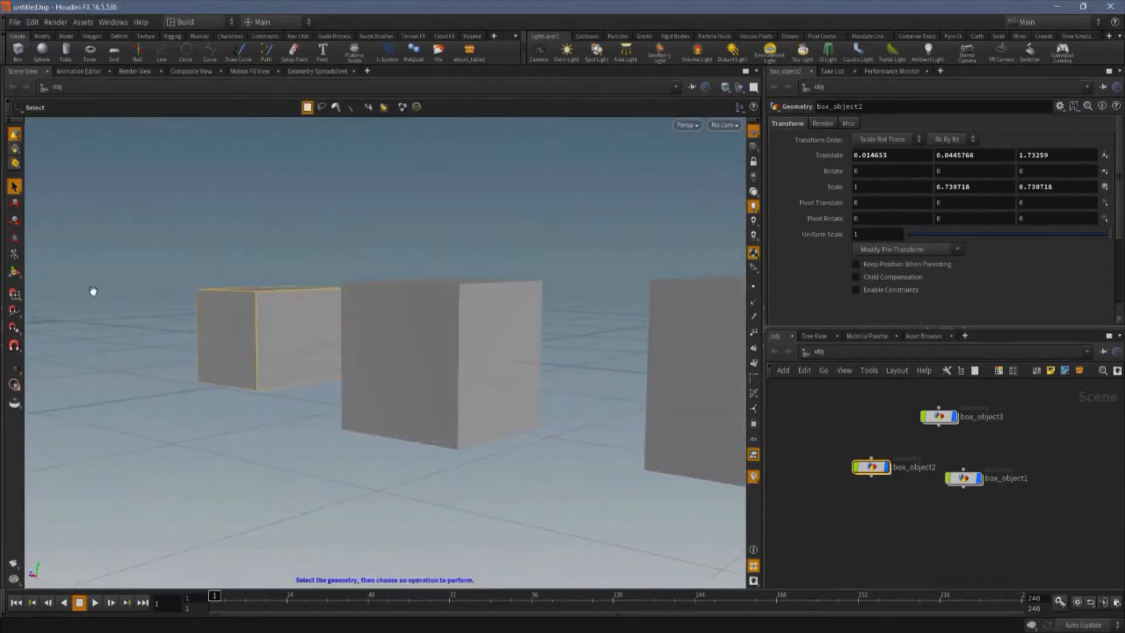
key(f)
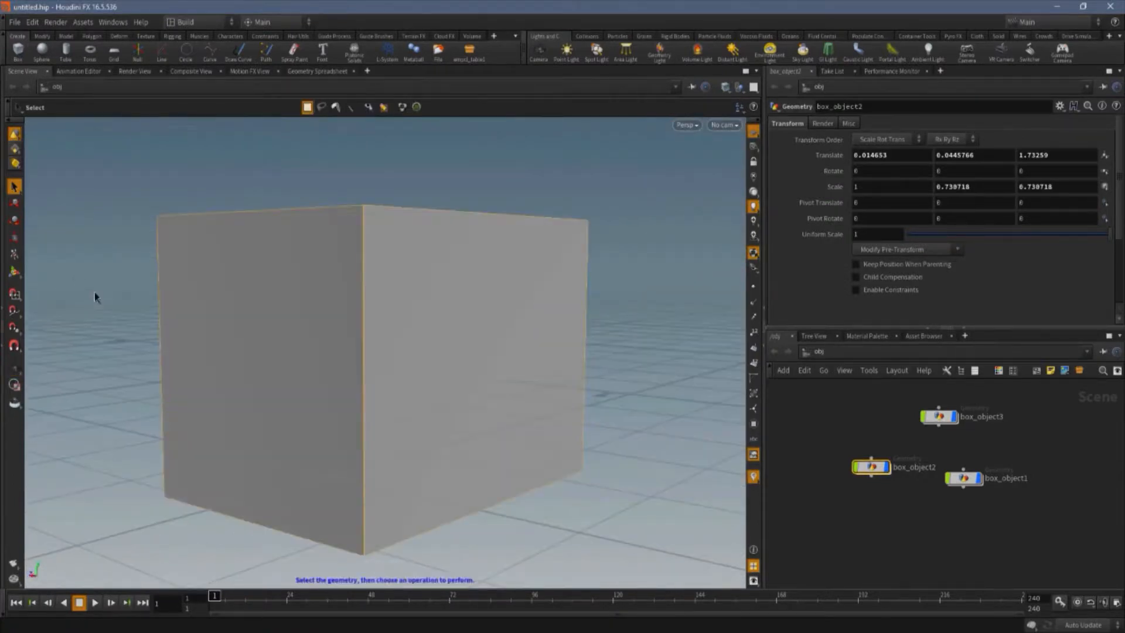
Dolly and tumble around the boxes while switching between the View and Select tools.
key(space)
scroll(276, 345, down, 6)
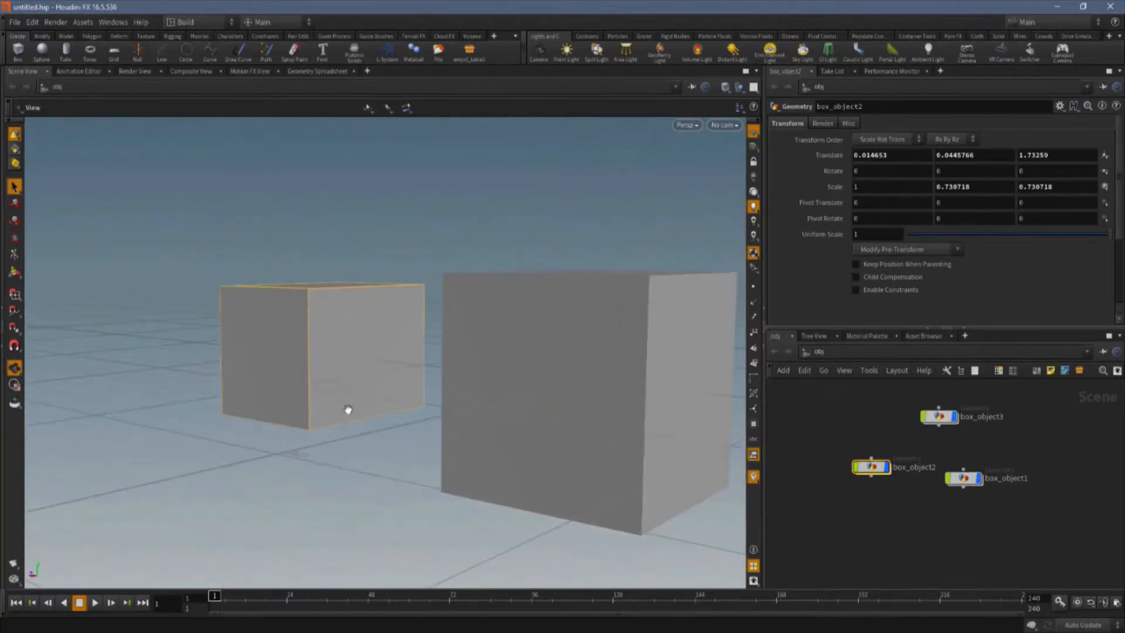
drag(348, 409, 432, 452)
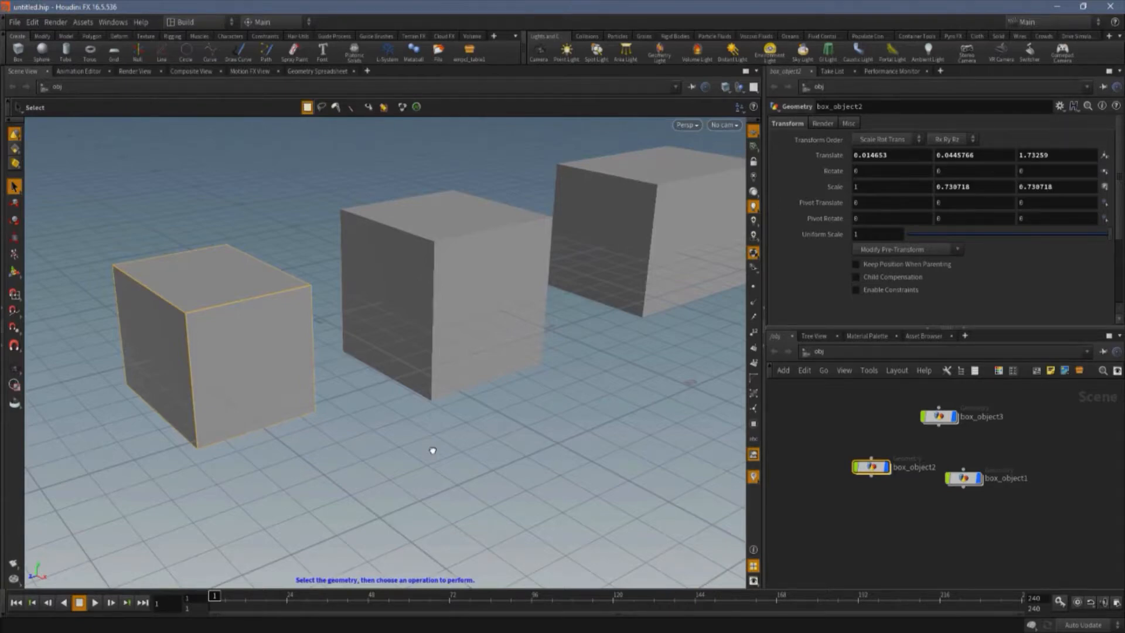
key(Escape)
drag(367, 424, 260, 298)
key(s)
key(Escape)
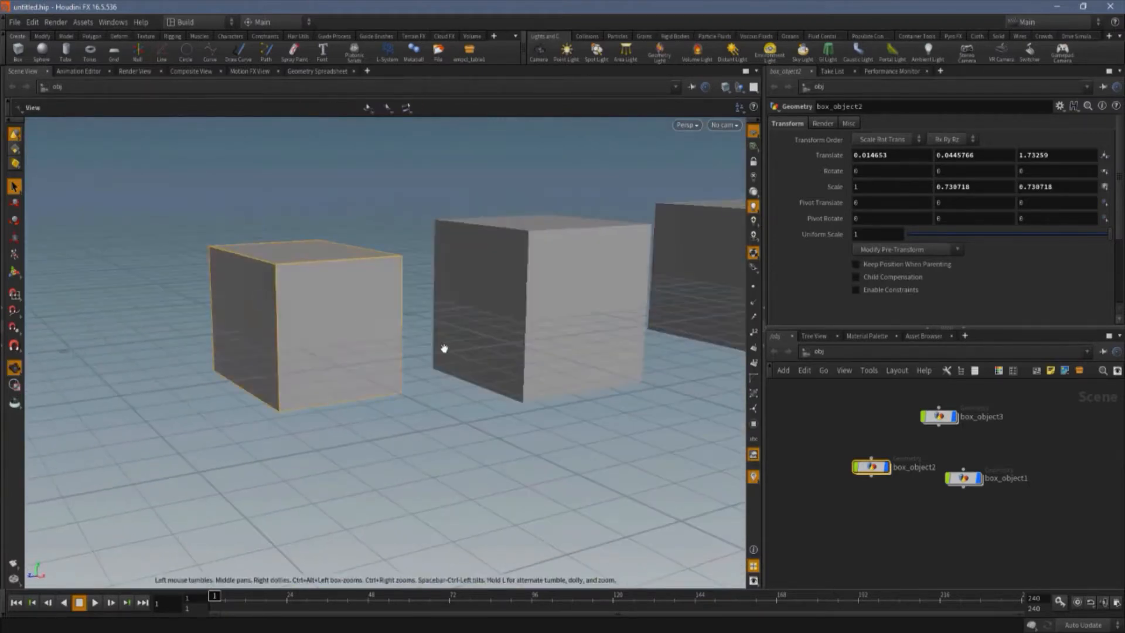
drag(441, 346, 524, 243)
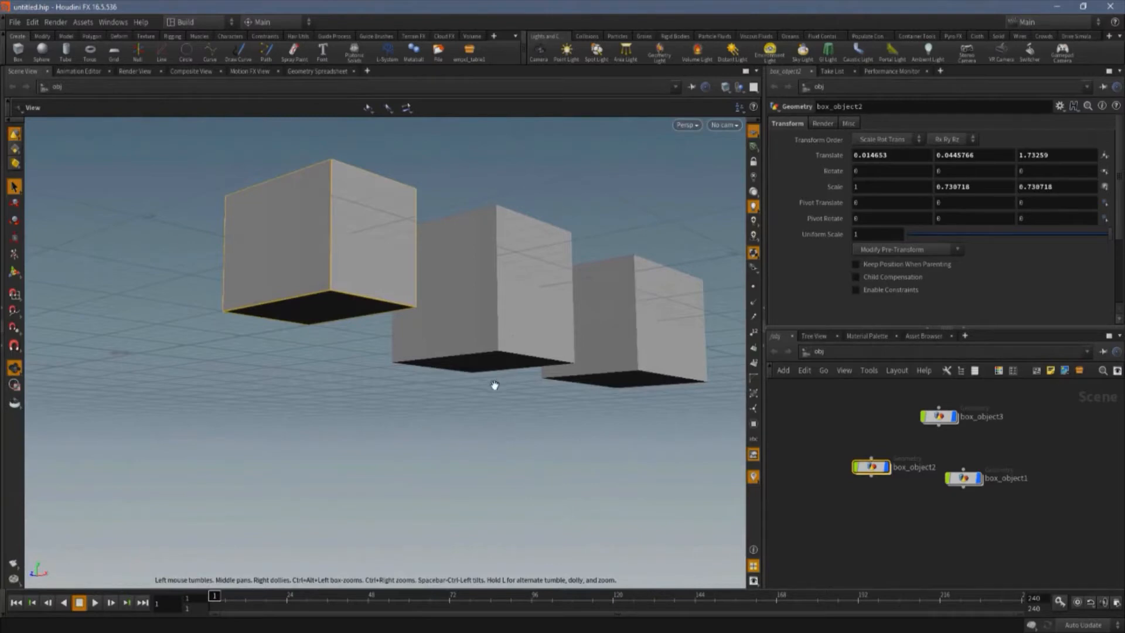
drag(494, 384, 467, 414)
key(s)
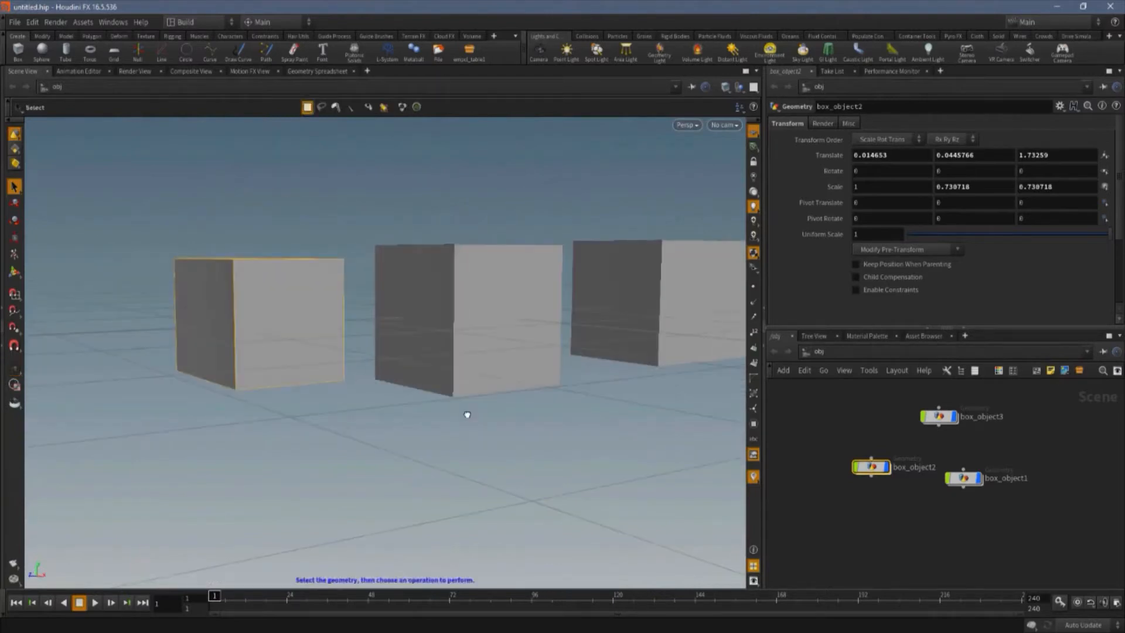